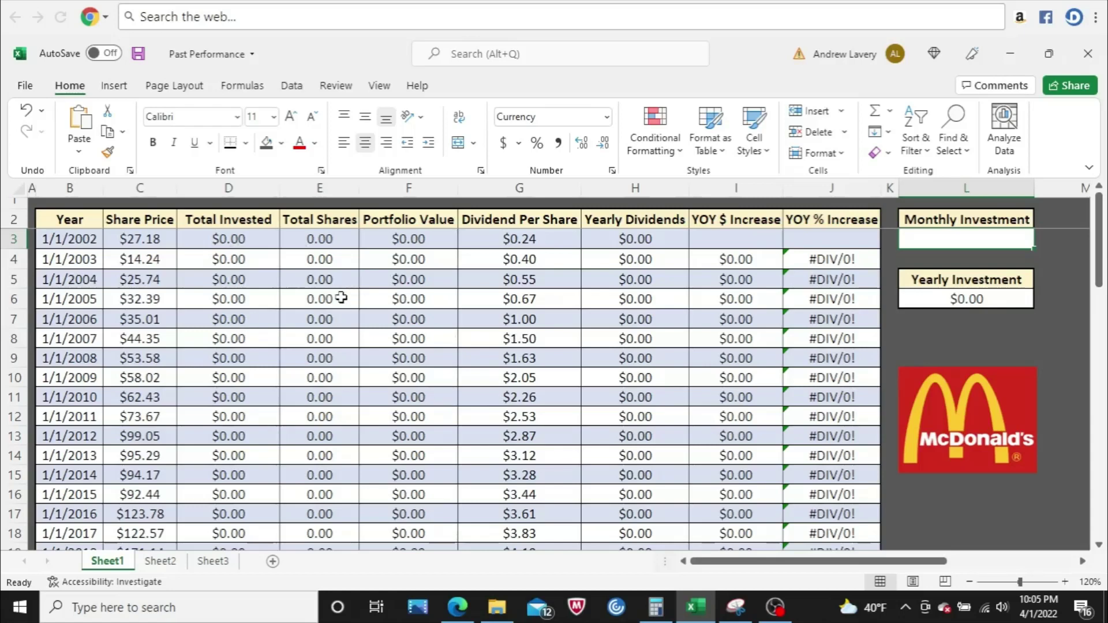
Enter 50 as the monthly investment in L3 so yearly investment becomes $600.00.
{"action": "type", "text": "50"}
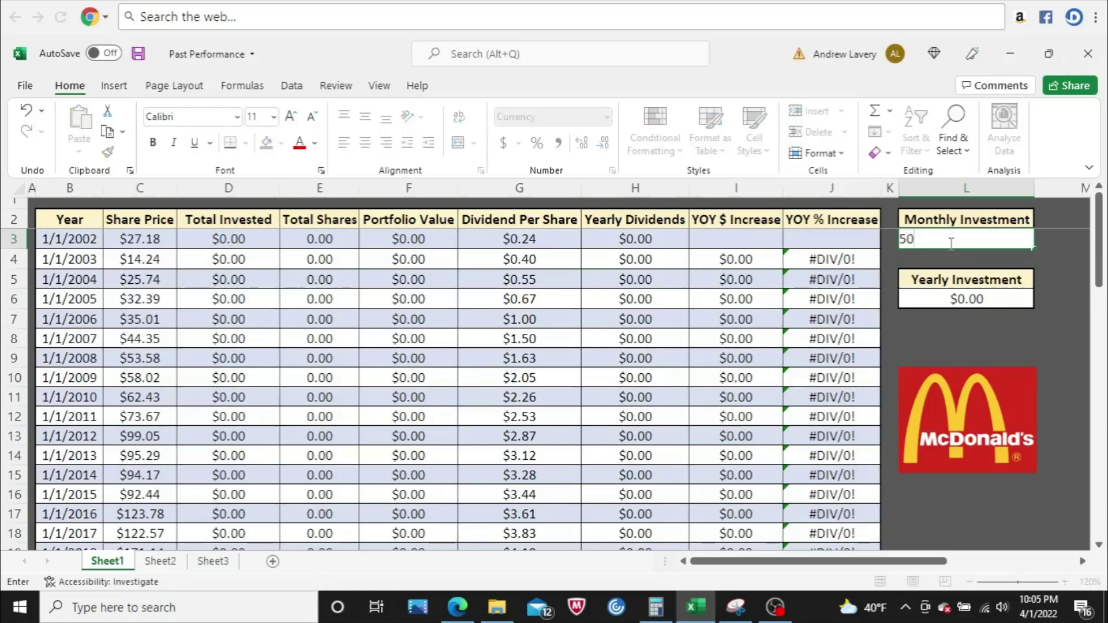
{"action": "key", "text": "Return"}
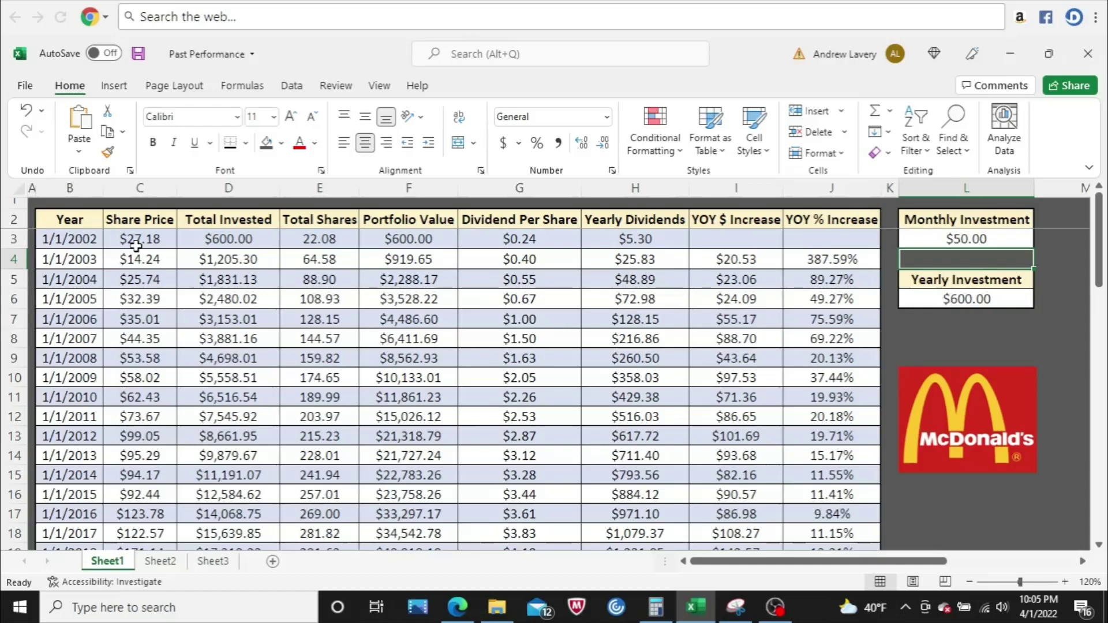
{"action": "left_click", "coordinate": [205, 247]}
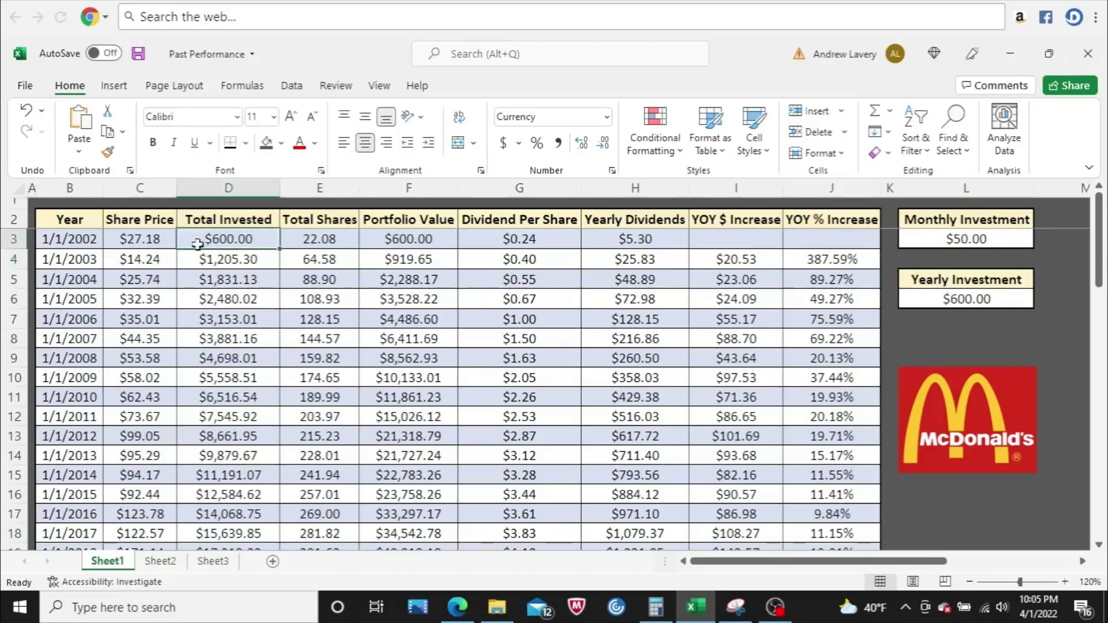
{"action": "left_click", "coordinate": [151, 249]}
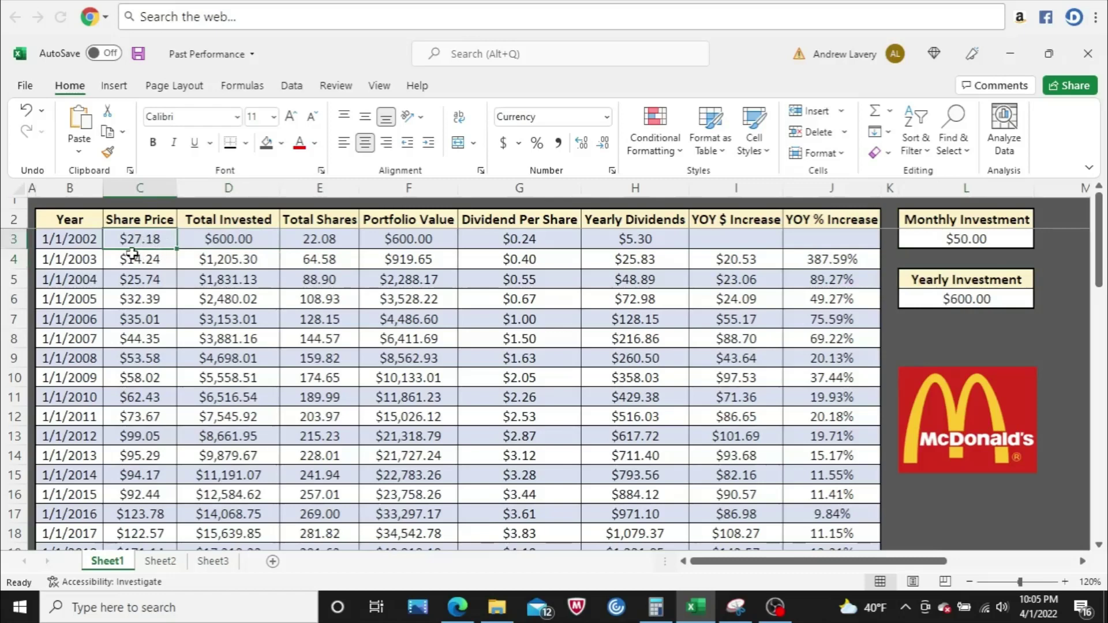
{"action": "left_click", "coordinate": [336, 241]}
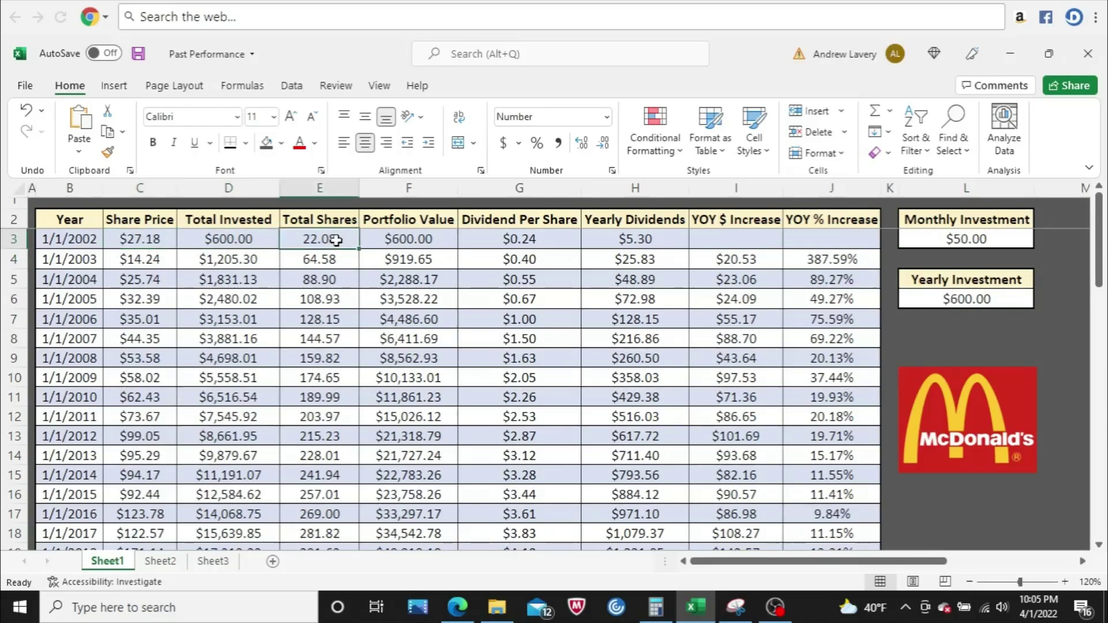
{"action": "left_click", "coordinate": [425, 238]}
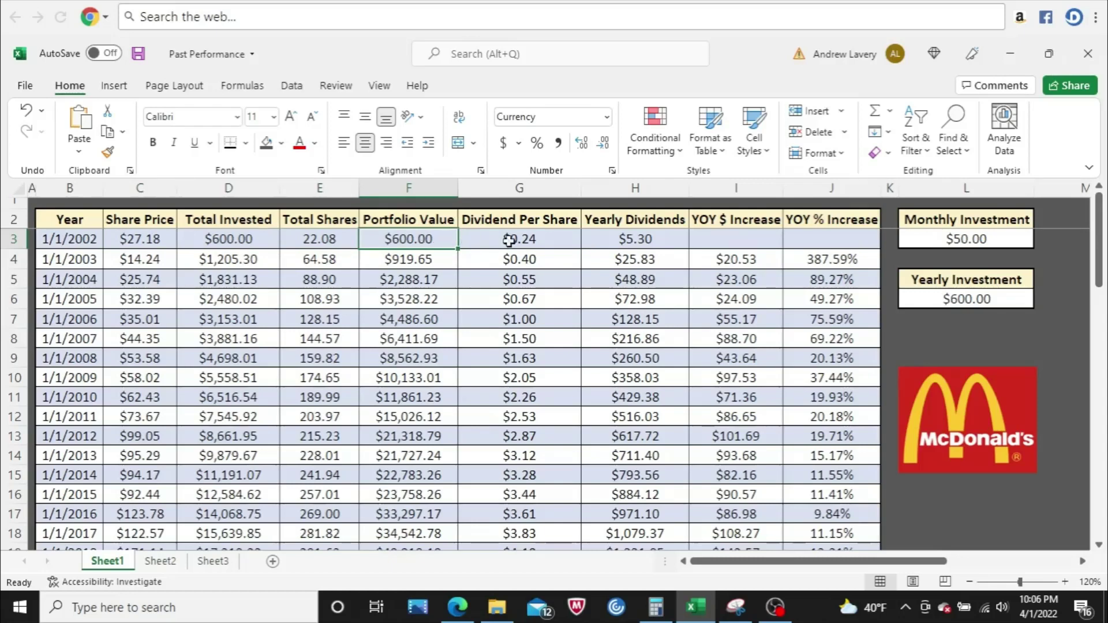
{"action": "left_click", "coordinate": [555, 241]}
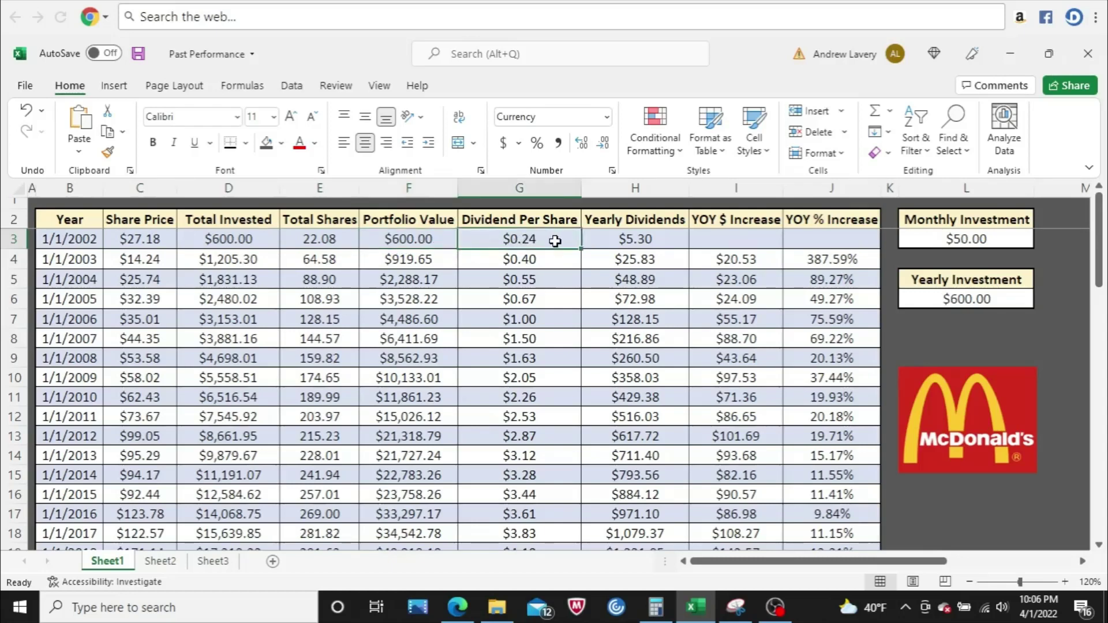
{"action": "left_click", "coordinate": [601, 242]}
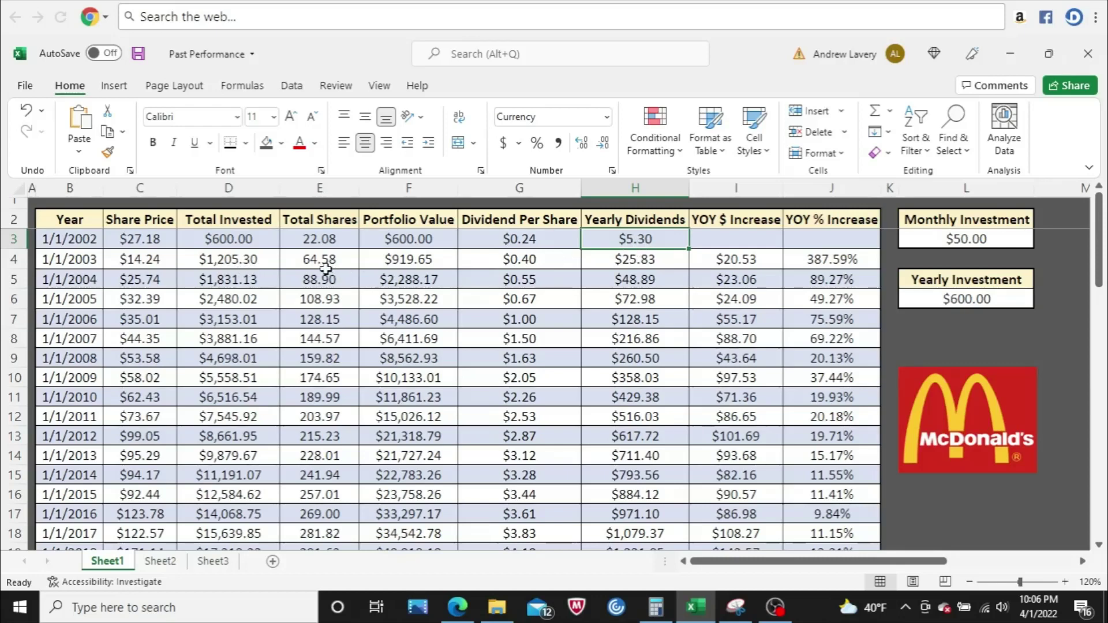
{"action": "left_click", "coordinate": [378, 262]}
{"action": "left_click", "coordinate": [151, 260]}
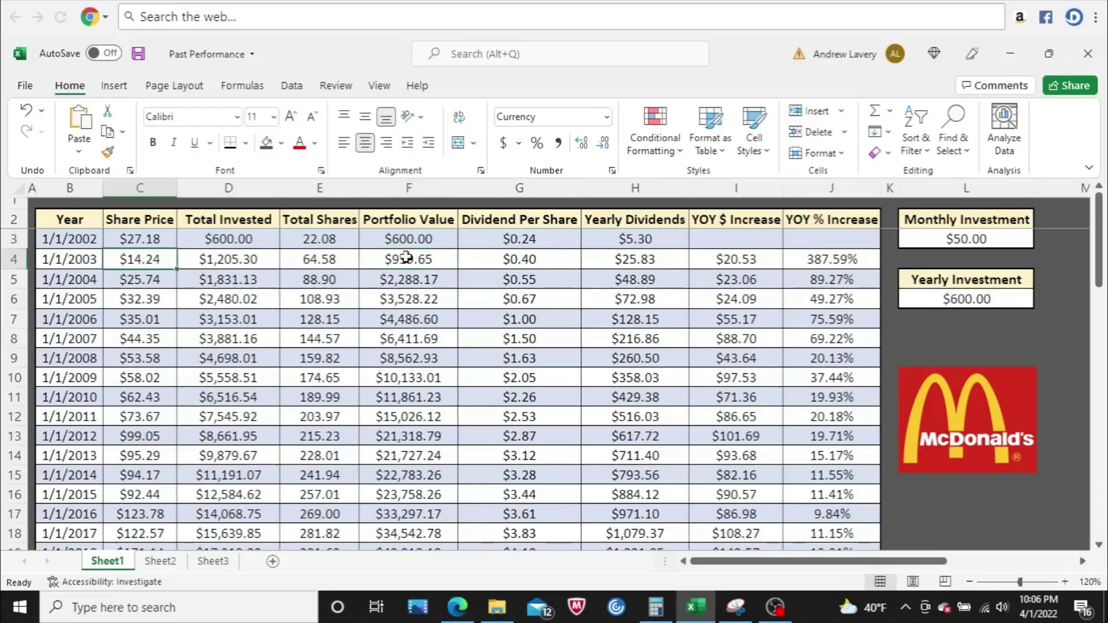
{"action": "left_click", "coordinate": [606, 259]}
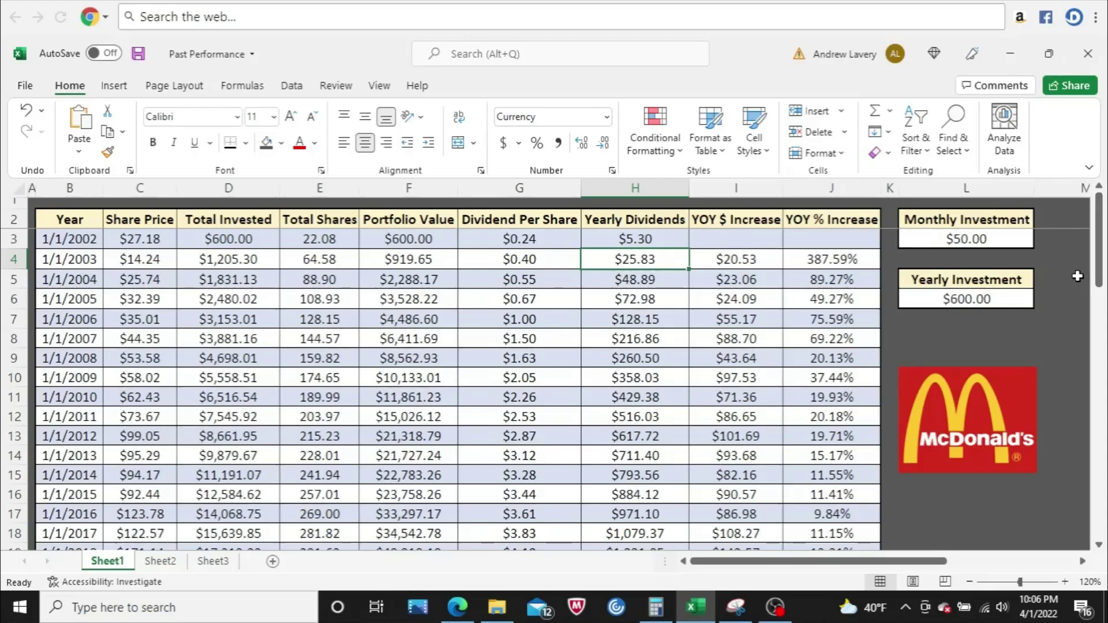
Review the 2021 dividends, portfolio, shares and invested, then the 2022 totals ($85,763.68 portfolio).
{"action": "left_click_drag", "start_coordinate": [1100, 247], "coordinate": [1104, 286]}
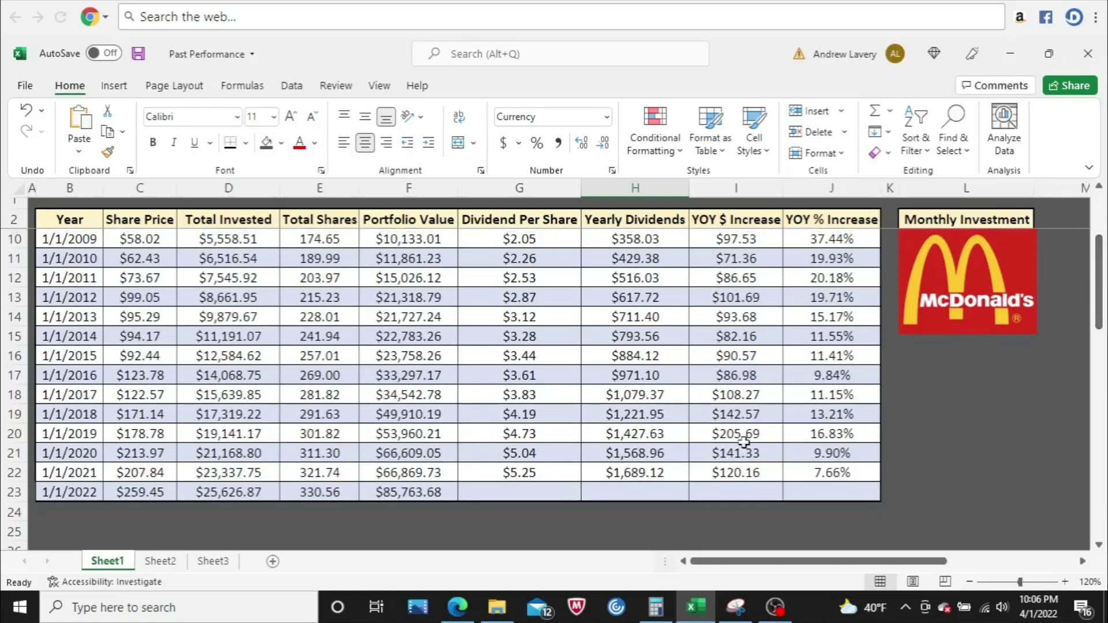
{"action": "left_click", "coordinate": [663, 472]}
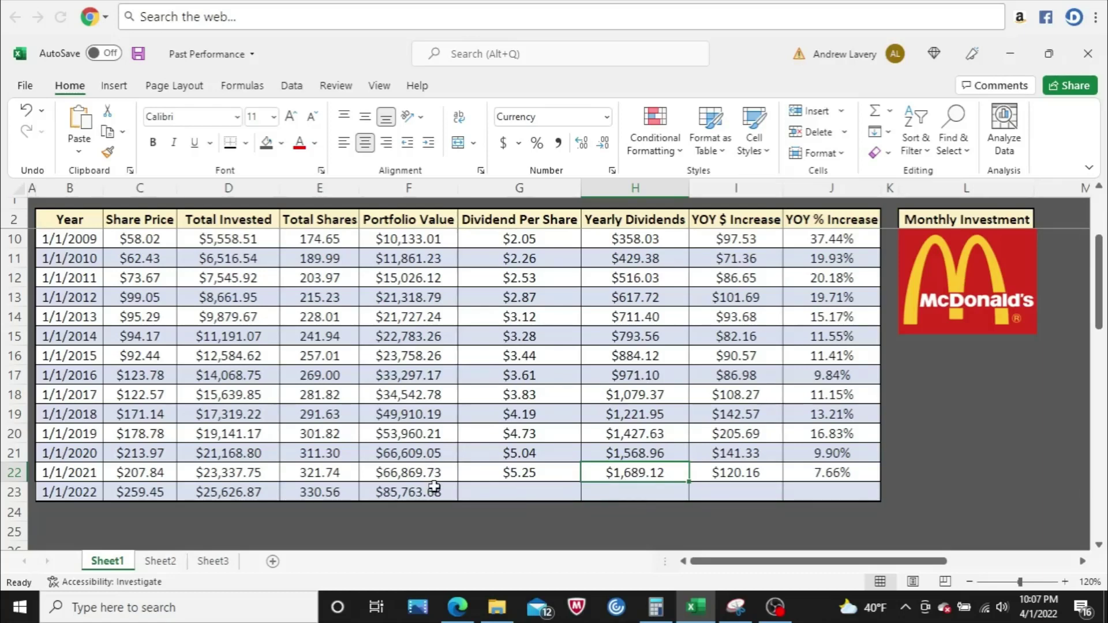
{"action": "left_click", "coordinate": [372, 475]}
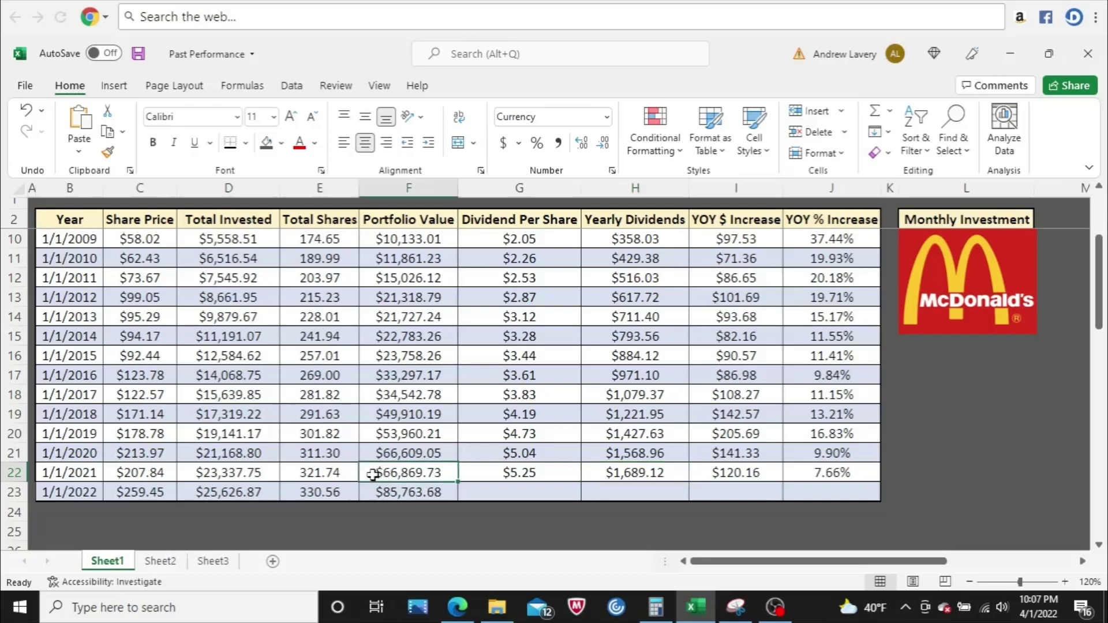
{"action": "left_click", "coordinate": [346, 474]}
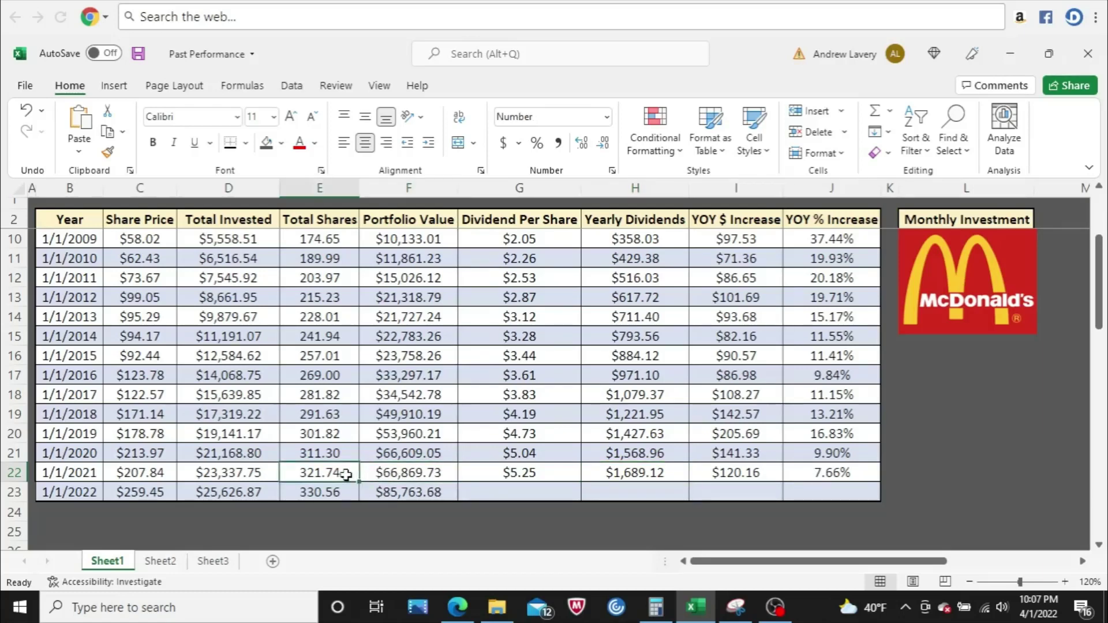
{"action": "left_click", "coordinate": [253, 473]}
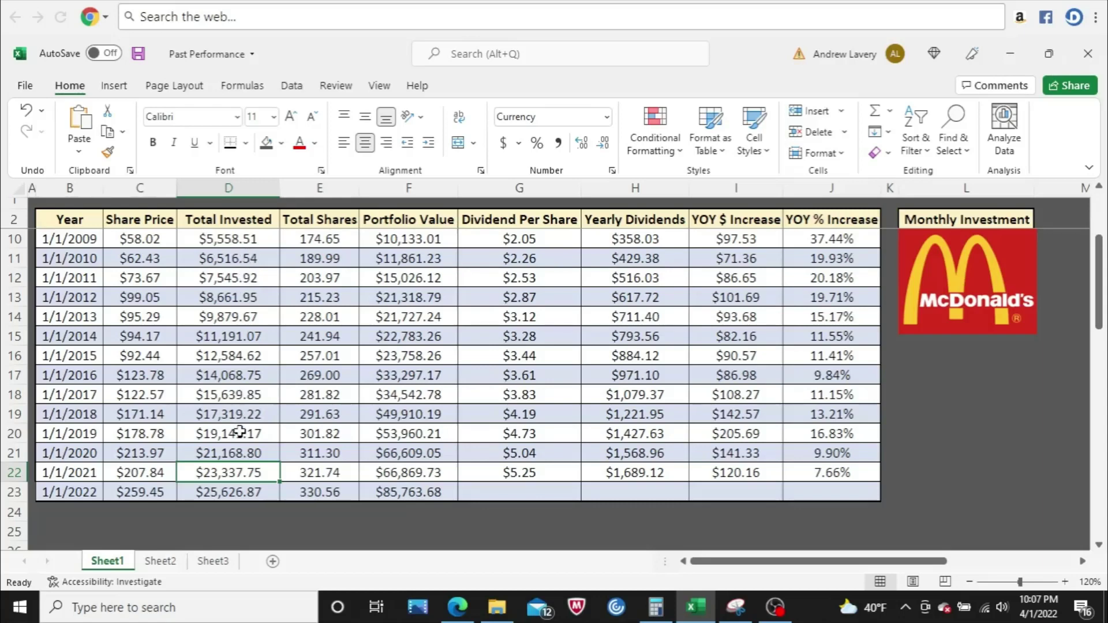
{"action": "left_click", "coordinate": [51, 498]}
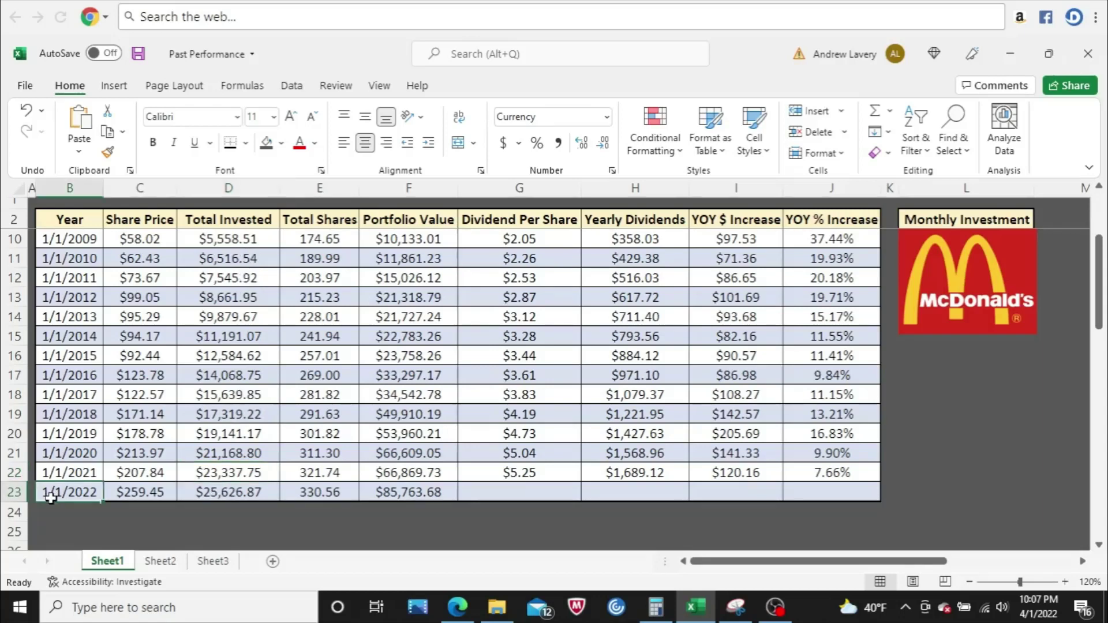
{"action": "left_click", "coordinate": [264, 494]}
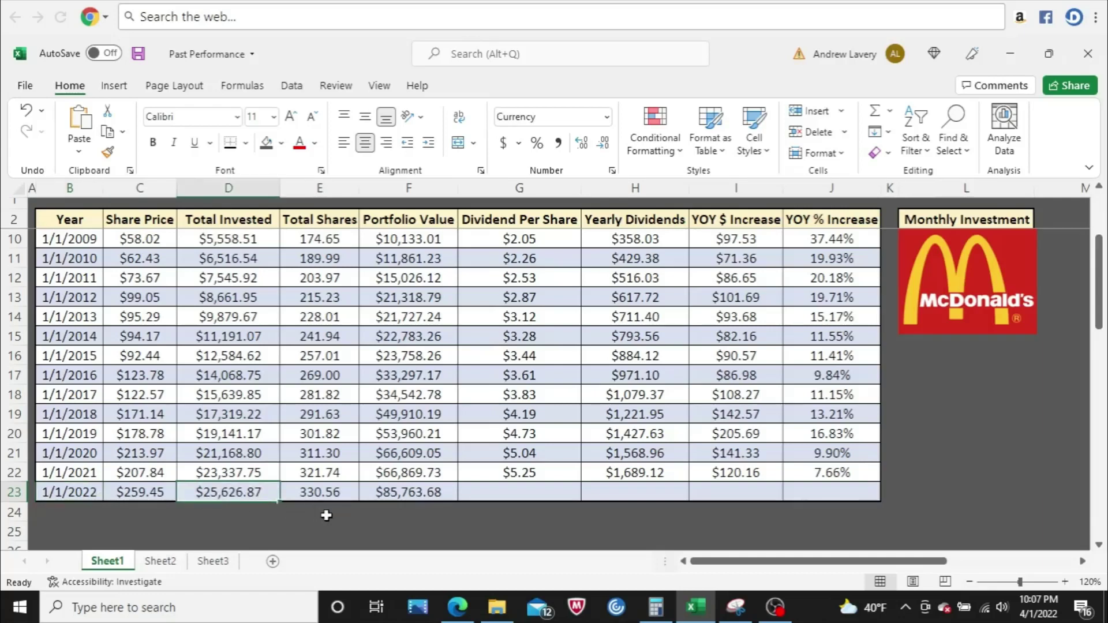
{"action": "left_click", "coordinate": [375, 495]}
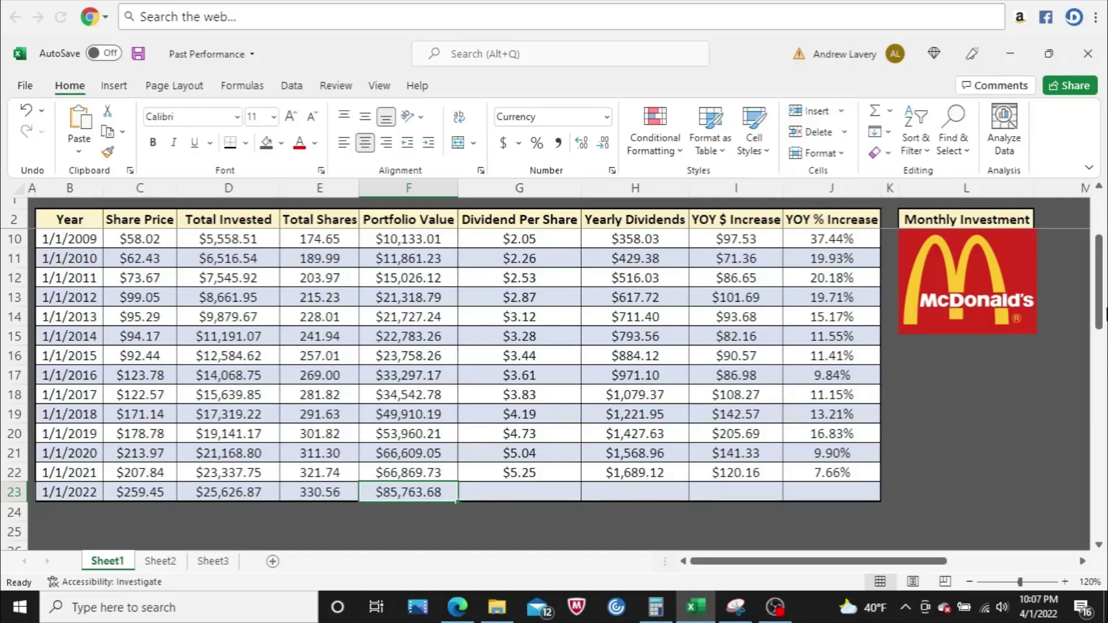
{"action": "scroll", "coordinate": [1014, 248], "scroll_direction": "up", "scroll_amount": 3}
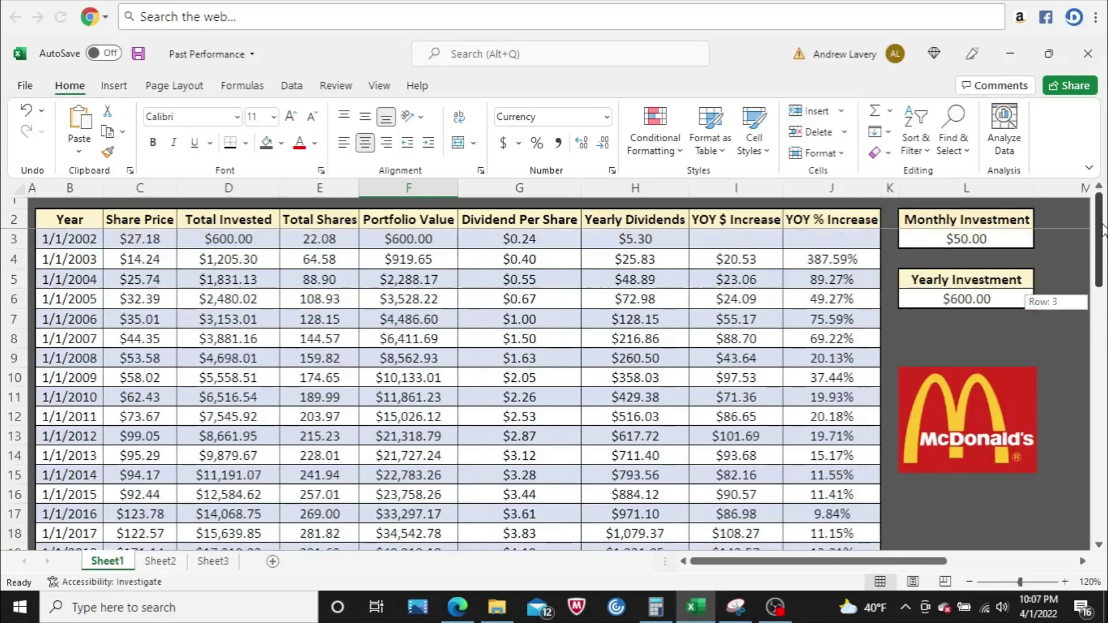
{"action": "left_click", "coordinate": [984, 240]}
{"action": "type", "text": "300"}
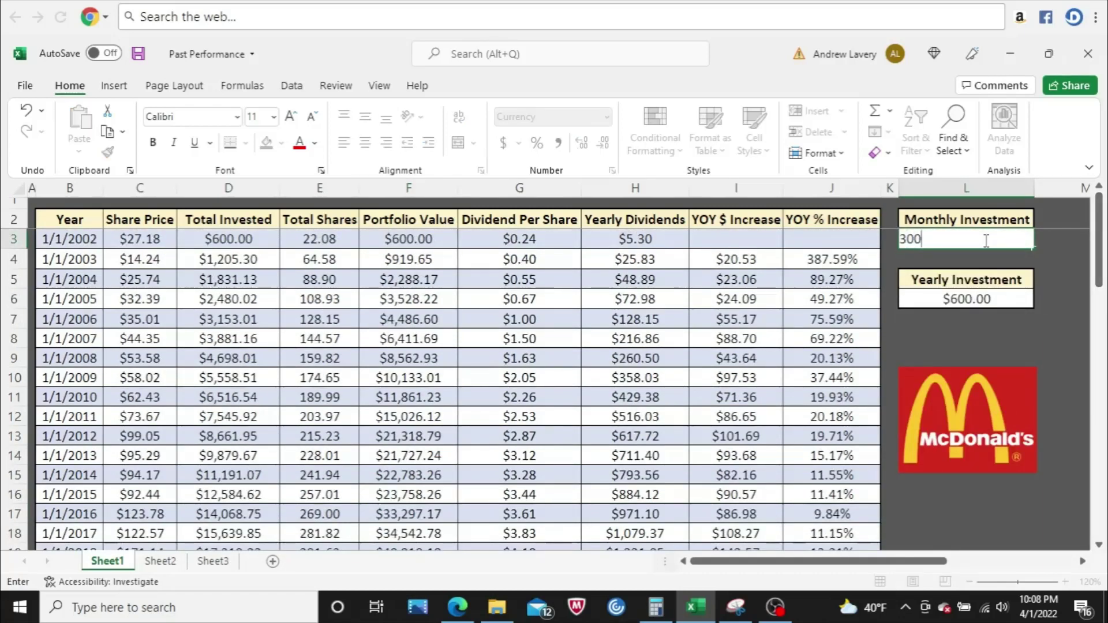
{"action": "key", "text": "Return"}
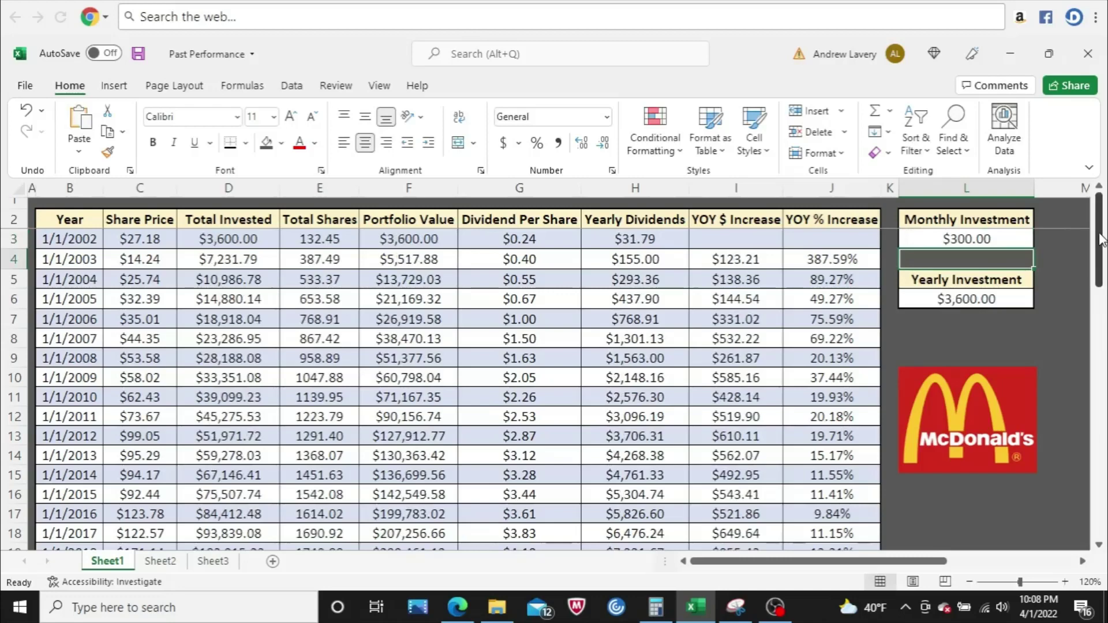
{"action": "left_click_drag", "start_coordinate": [1101, 240], "coordinate": [1102, 280]}
{"action": "left_click", "coordinate": [672, 473]}
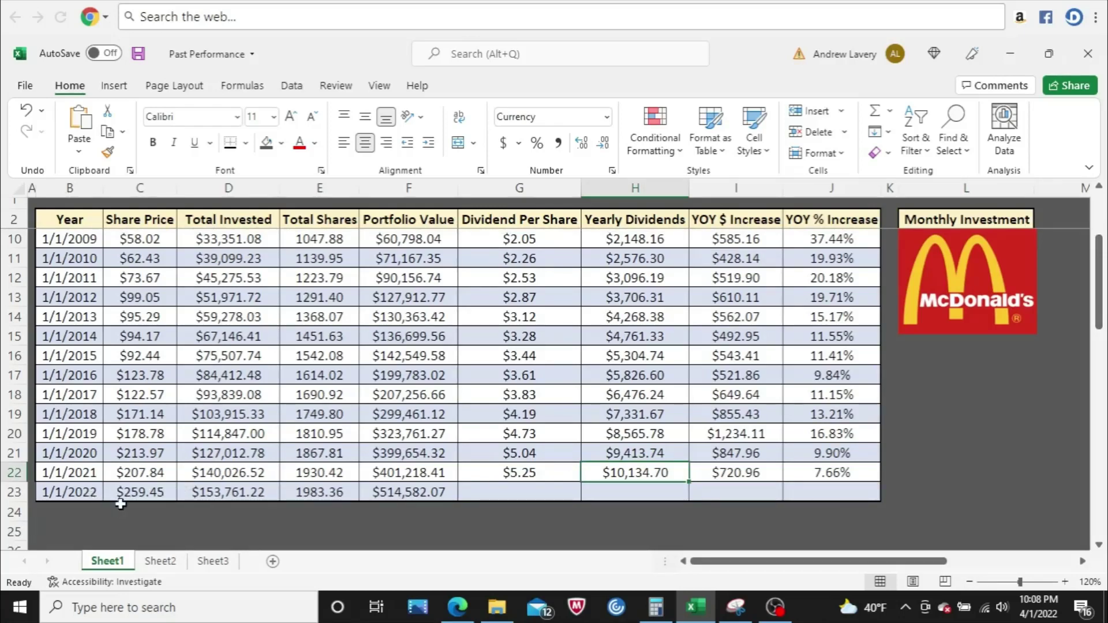
{"action": "left_click", "coordinate": [249, 493]}
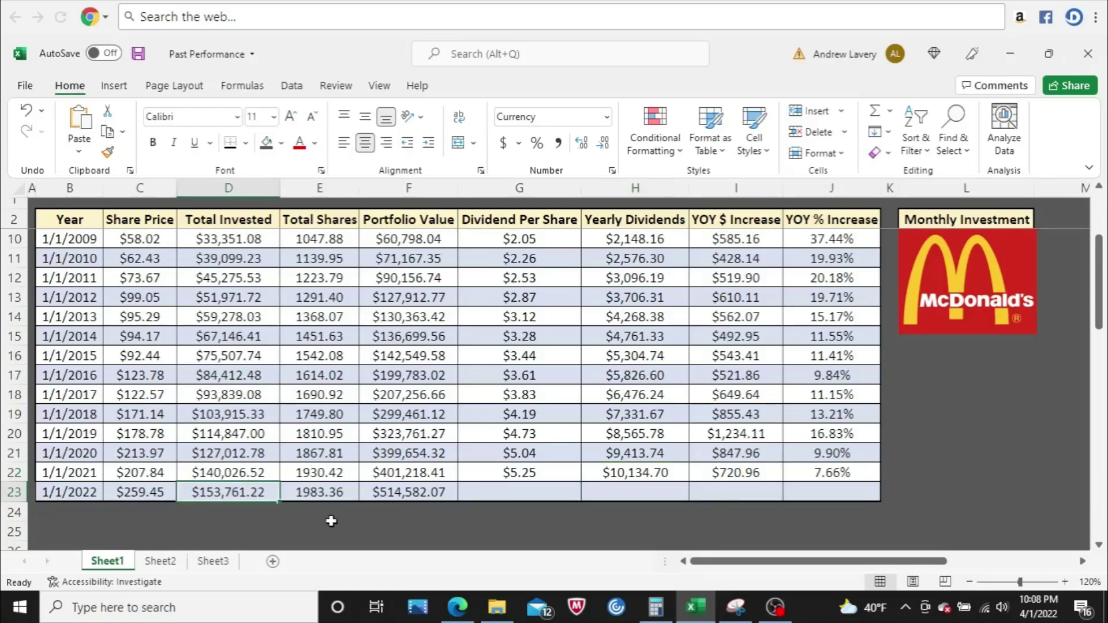
{"action": "left_click", "coordinate": [345, 496]}
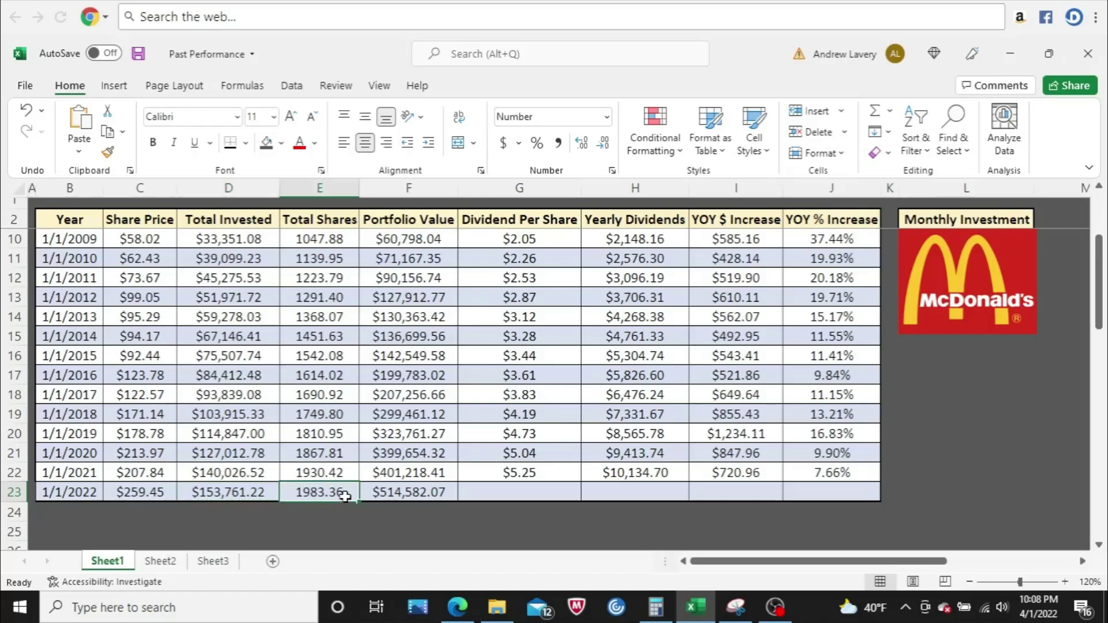
{"action": "left_click", "coordinate": [379, 493]}
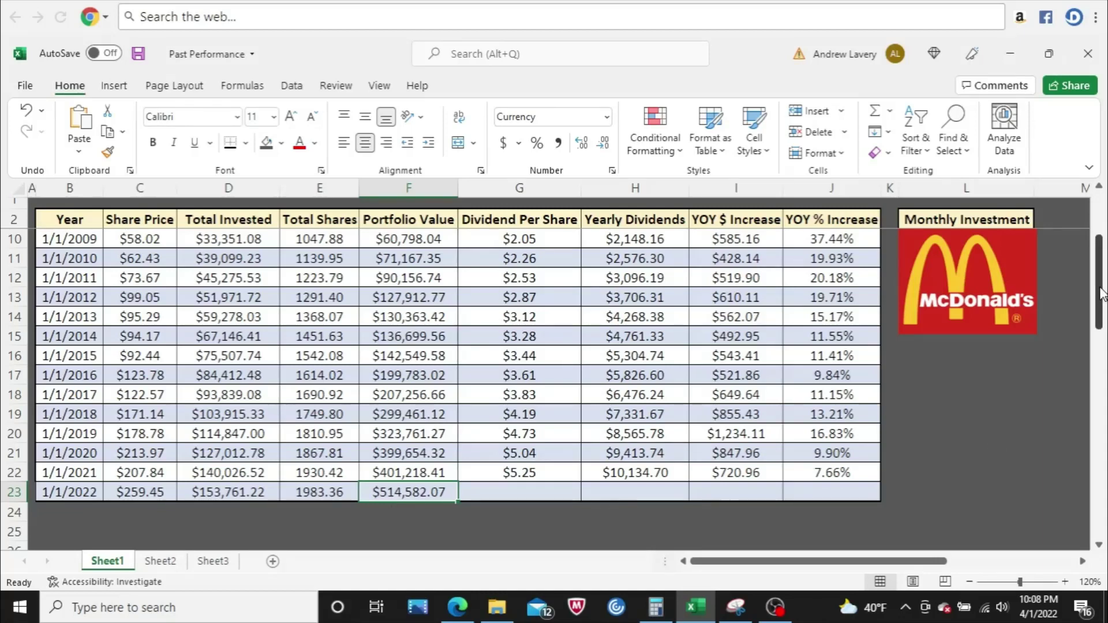
{"action": "left_click", "coordinate": [246, 492]}
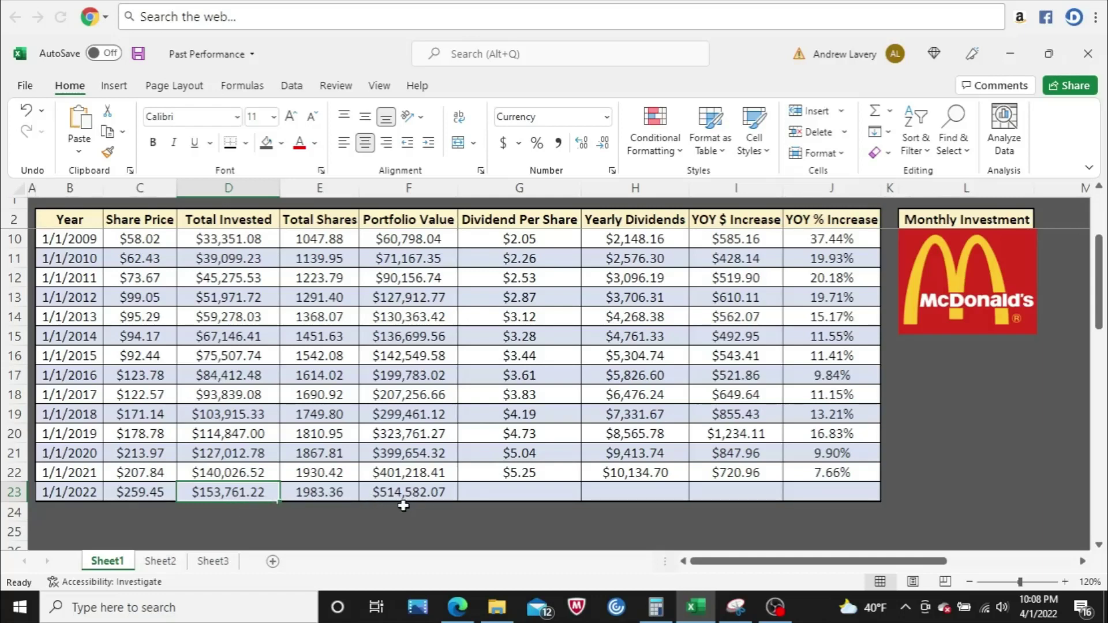
{"action": "left_click", "coordinate": [669, 473]}
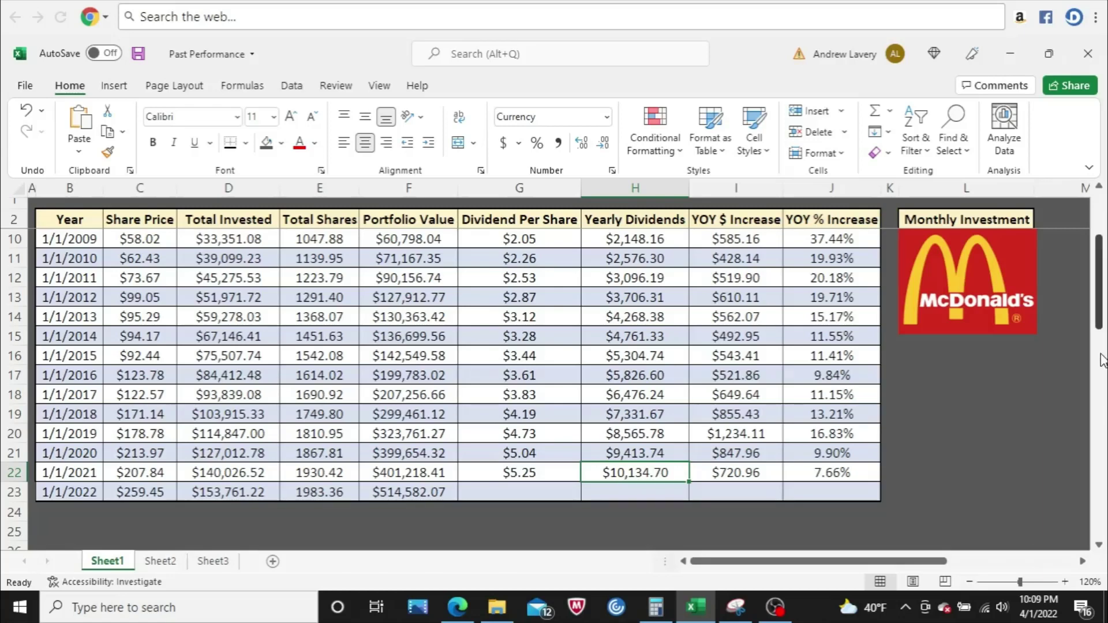
Change the monthly investment in L3 from $300 to $700.
{"action": "scroll", "coordinate": [1096, 323], "scroll_direction": "up", "scroll_amount": 3}
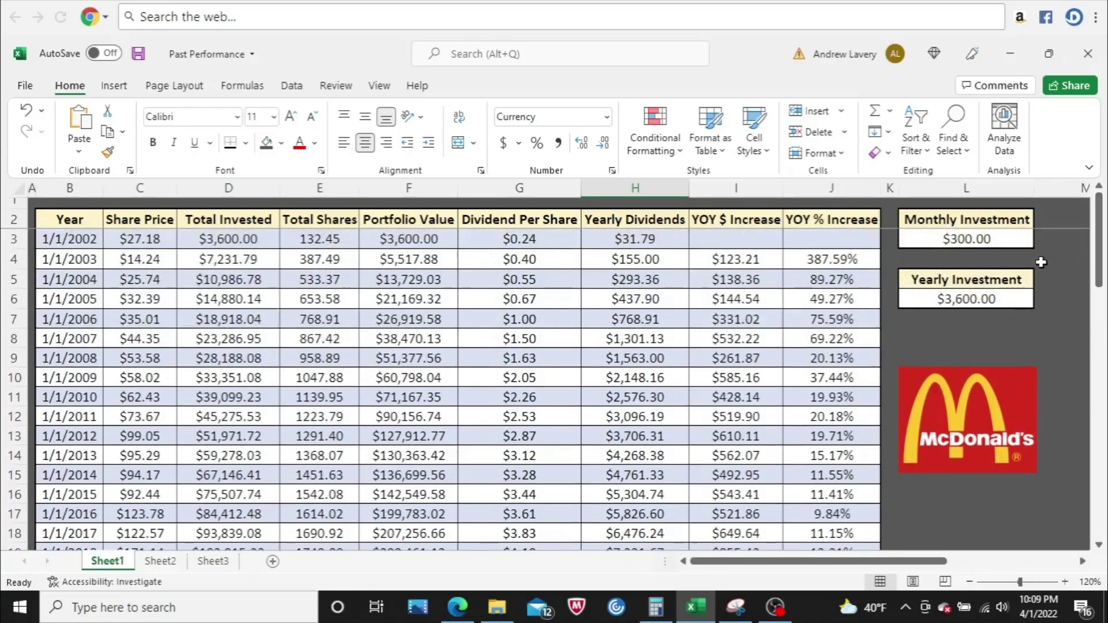
{"action": "left_click", "coordinate": [1016, 238]}
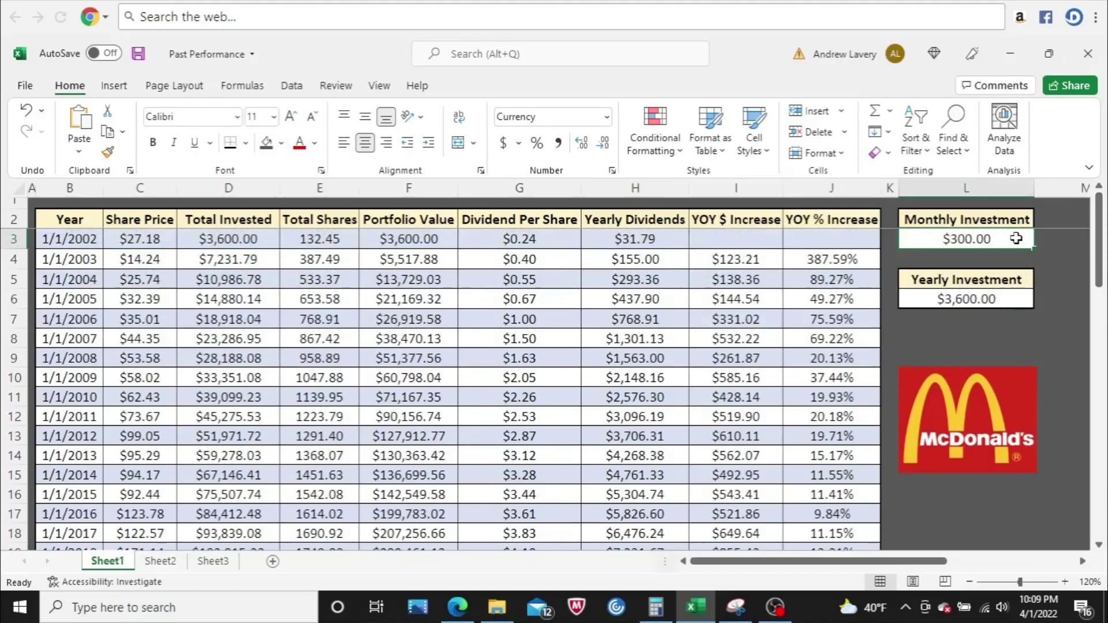
{"action": "type", "text": "700"}
{"action": "key", "text": "Return"}
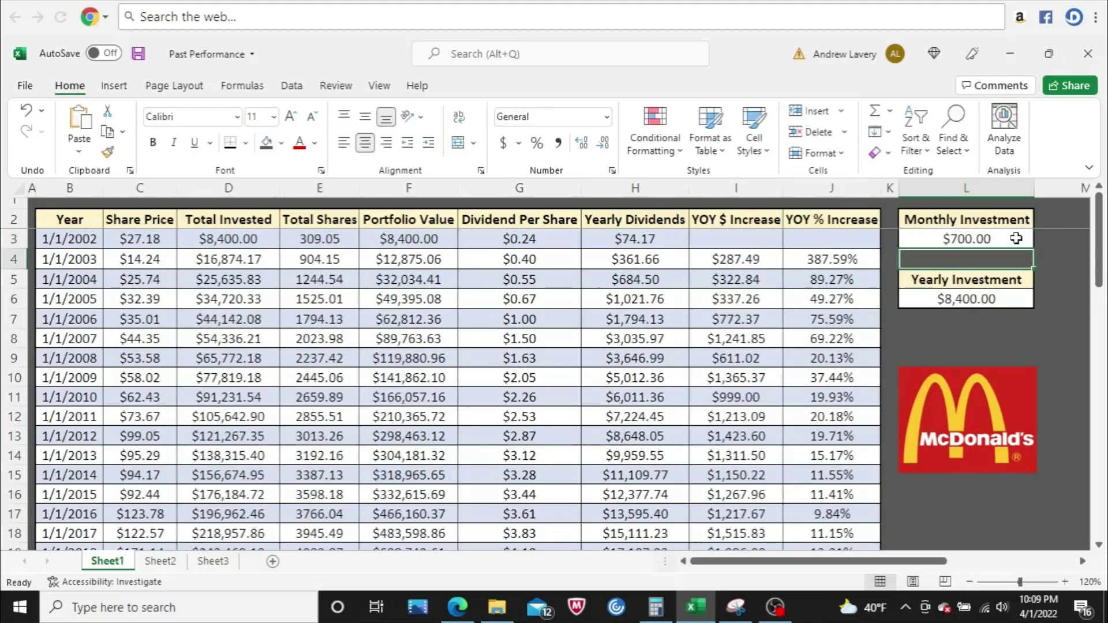
Review the recalculated 2021 dividends, share price and the $1,200,691.49 2022 portfolio value.
{"action": "left_click_drag", "start_coordinate": [1098, 244], "coordinate": [1099, 287]}
{"action": "left_click", "coordinate": [665, 475]}
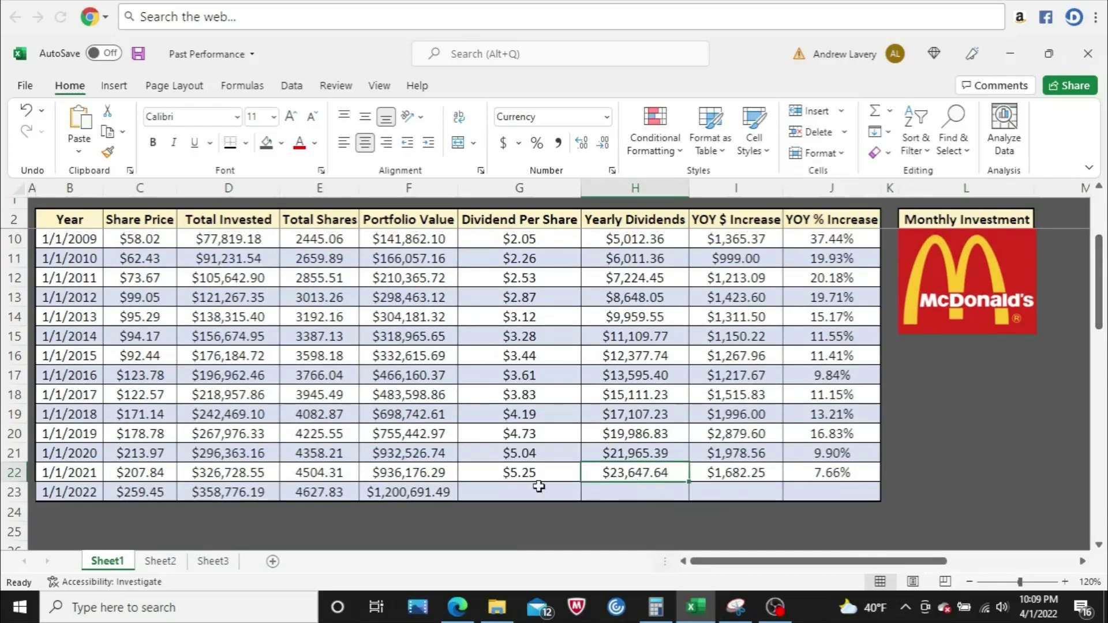
{"action": "left_click", "coordinate": [396, 495]}
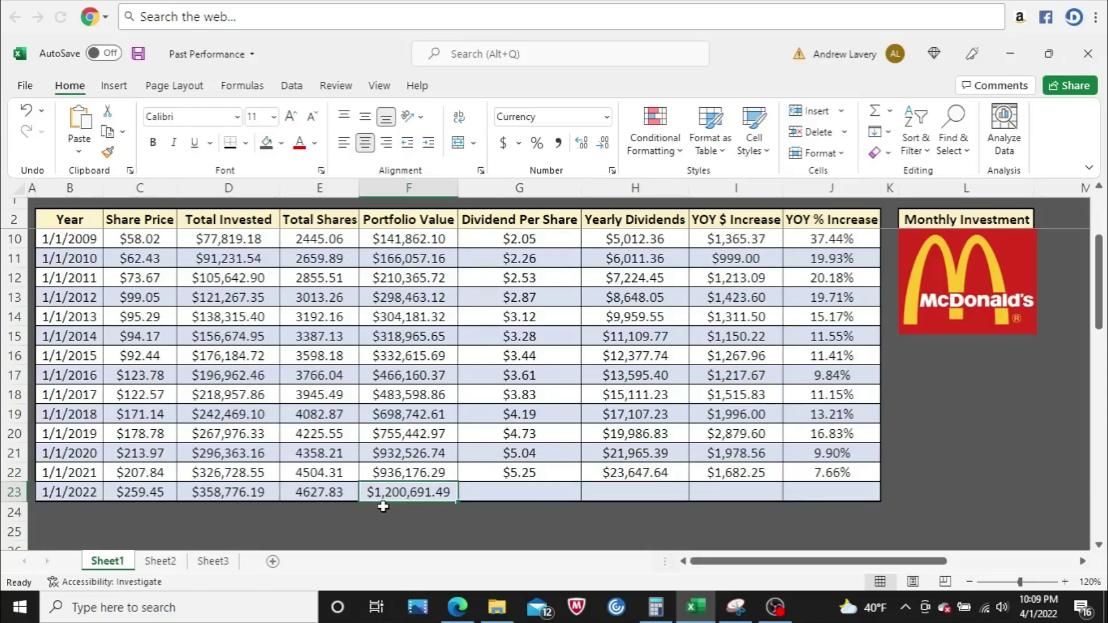
{"action": "left_click", "coordinate": [385, 475]}
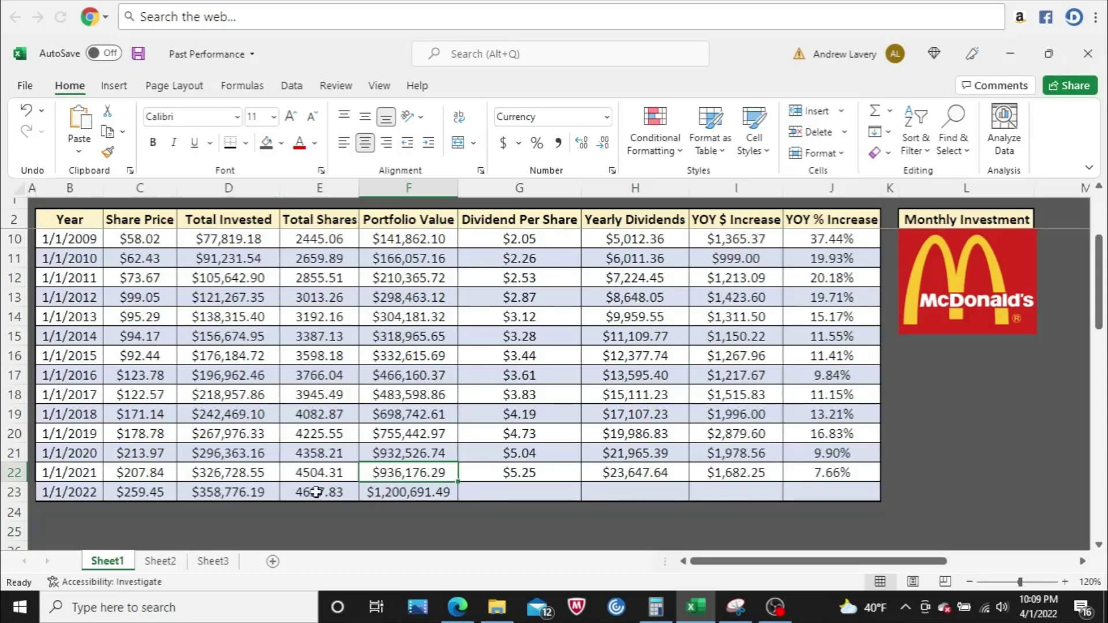
{"action": "left_click", "coordinate": [147, 478]}
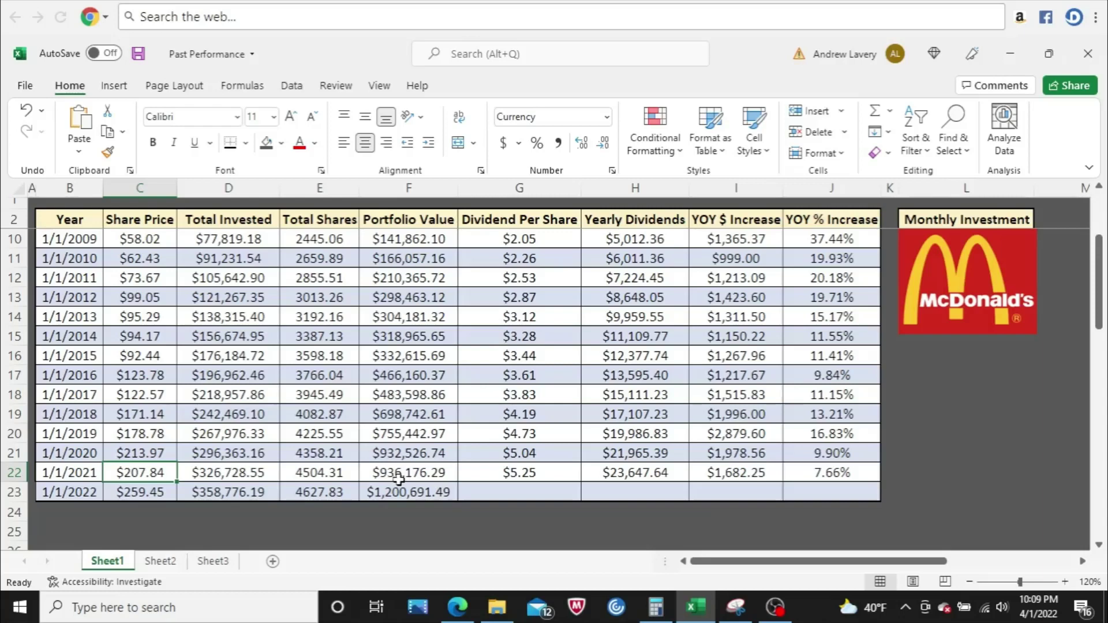
{"action": "left_click_drag", "start_coordinate": [1099, 286], "coordinate": [1102, 237]}
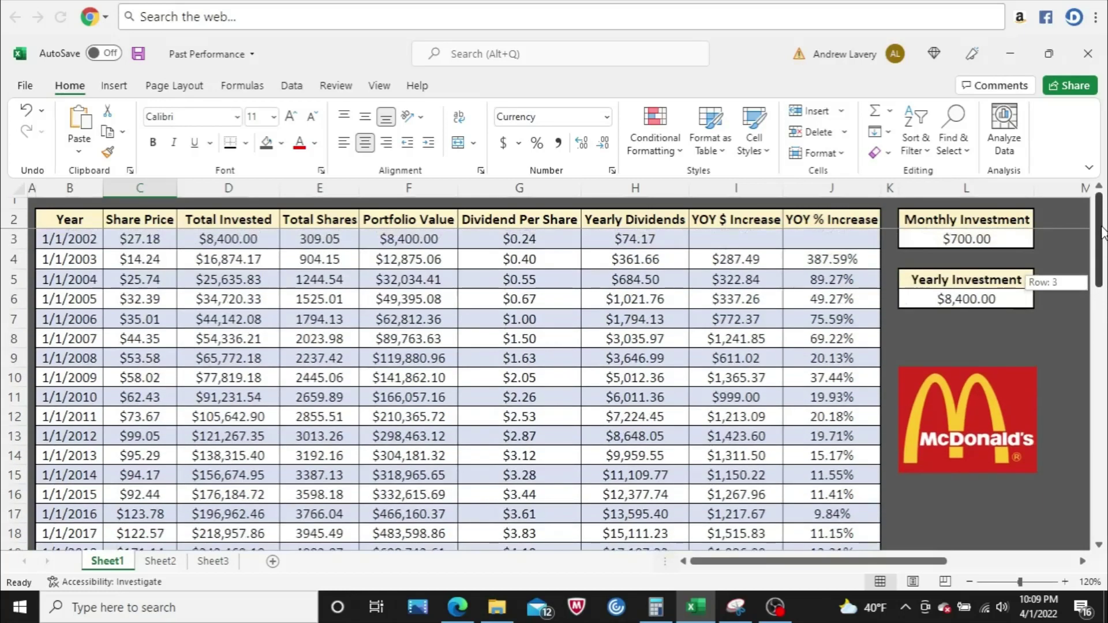
Set the monthly investment to $1,000 and check the 2021 dividends and 2022 portfolio value.
{"action": "left_click", "coordinate": [1019, 239]}
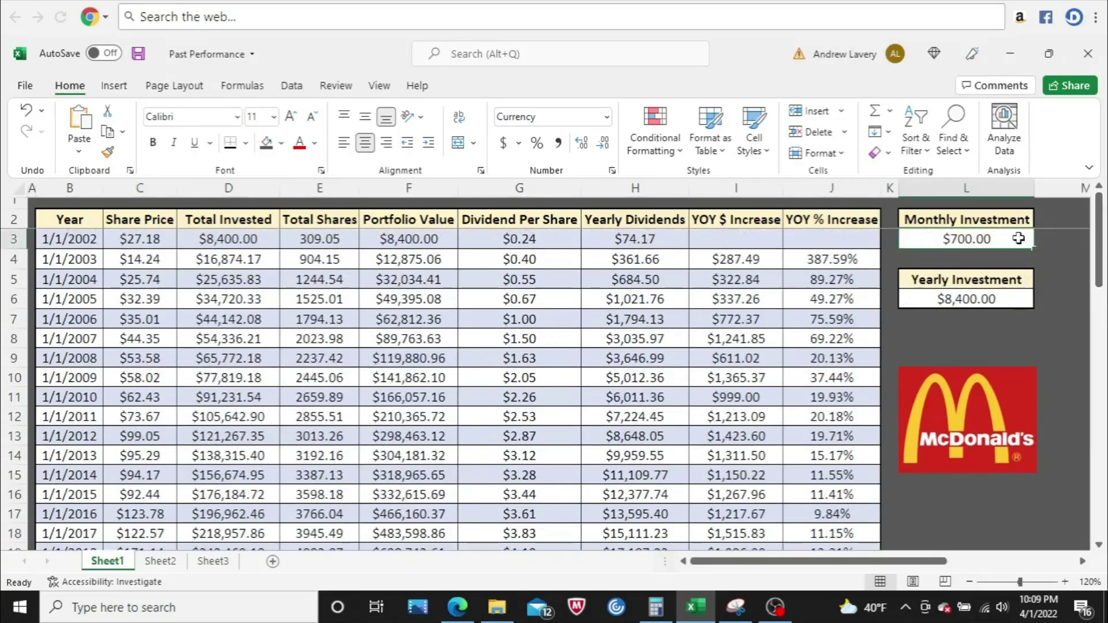
{"action": "type", "text": "1000"}
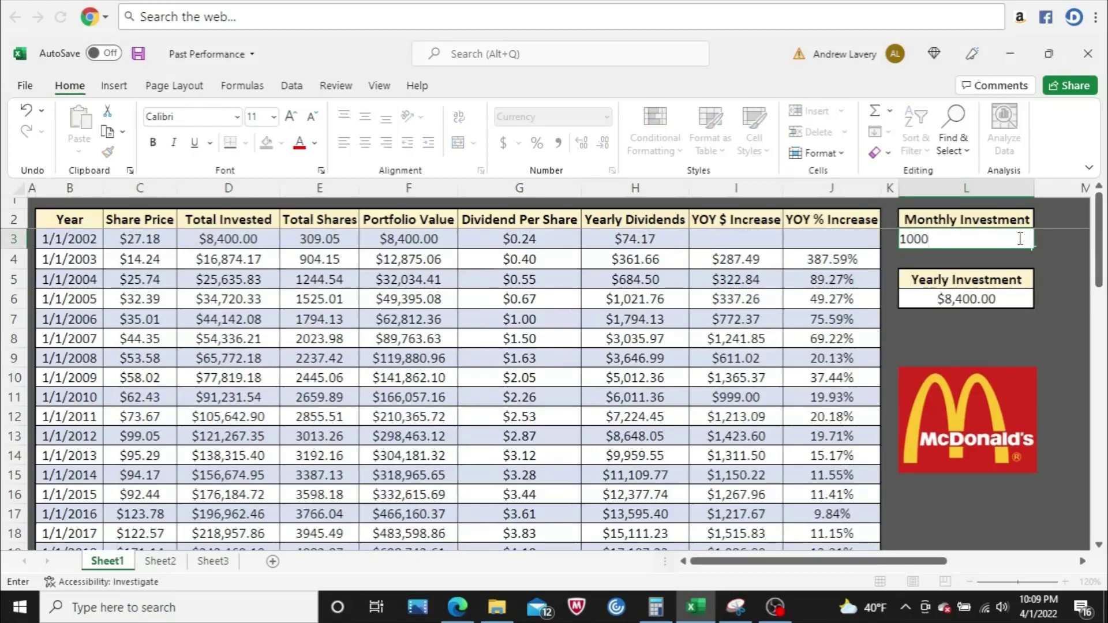
{"action": "key", "text": "Return"}
{"action": "left_click_drag", "start_coordinate": [1099, 246], "coordinate": [1099, 280]}
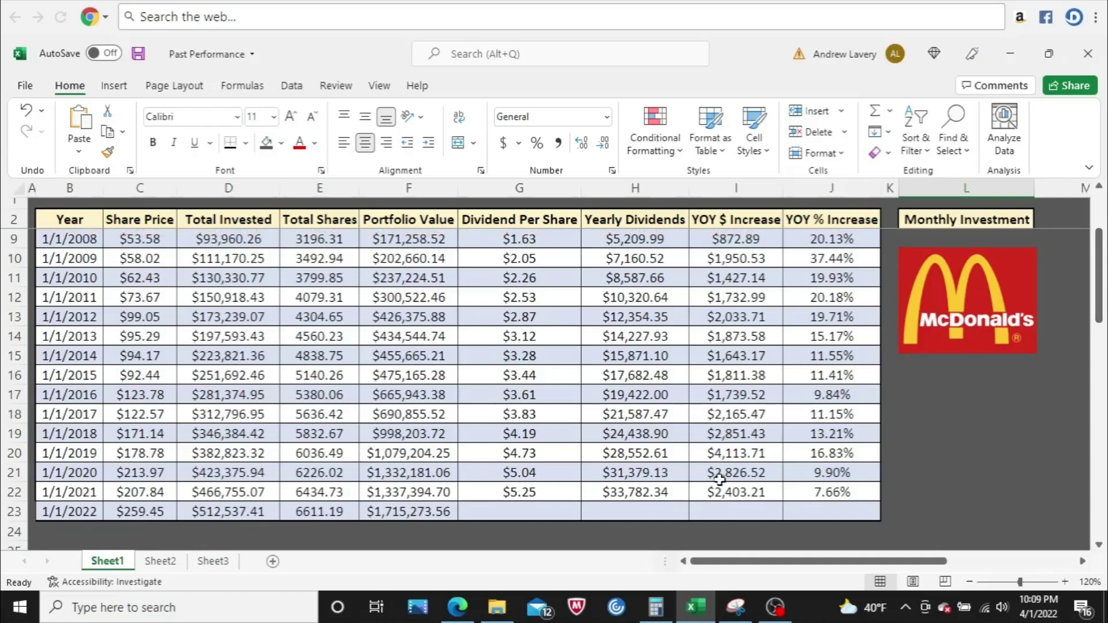
{"action": "left_click", "coordinate": [678, 494]}
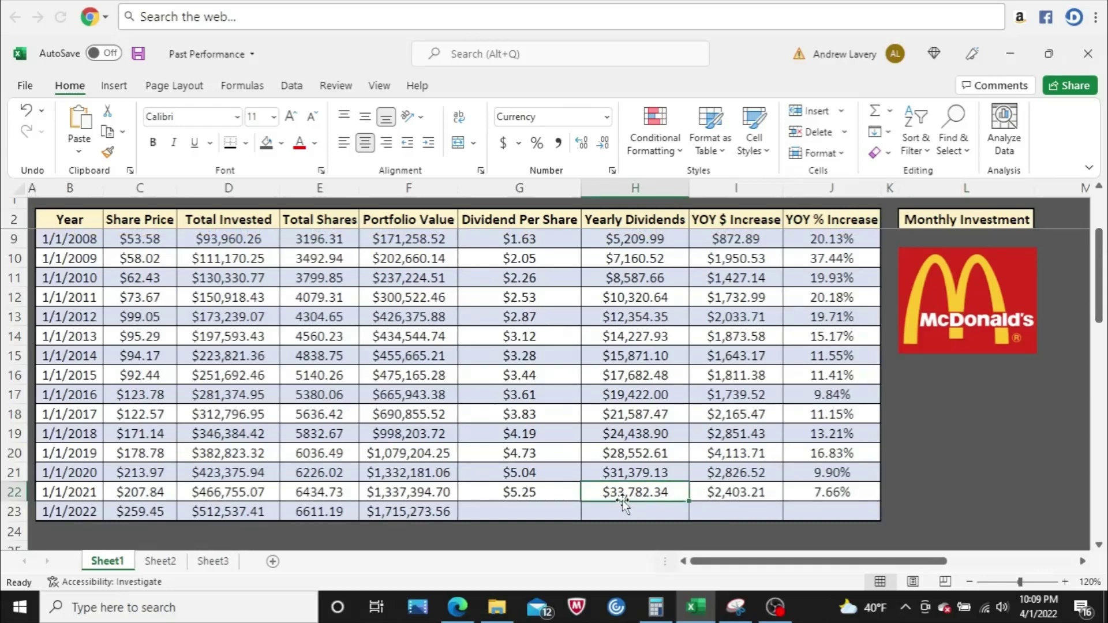
{"action": "left_click", "coordinate": [442, 515]}
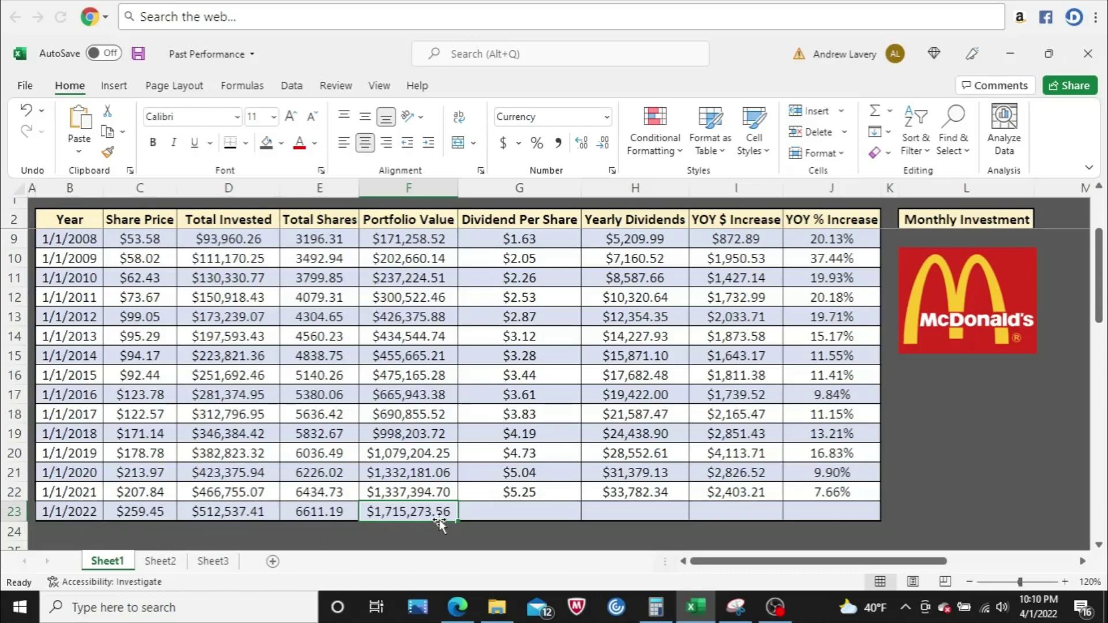
{"action": "left_click_drag", "start_coordinate": [1102, 316], "coordinate": [1051, 259]}
Raise it to $1,500 and review the $2,572,910.34 portfolio and $50,673.51 dividends.
{"action": "left_click", "coordinate": [1009, 241]}
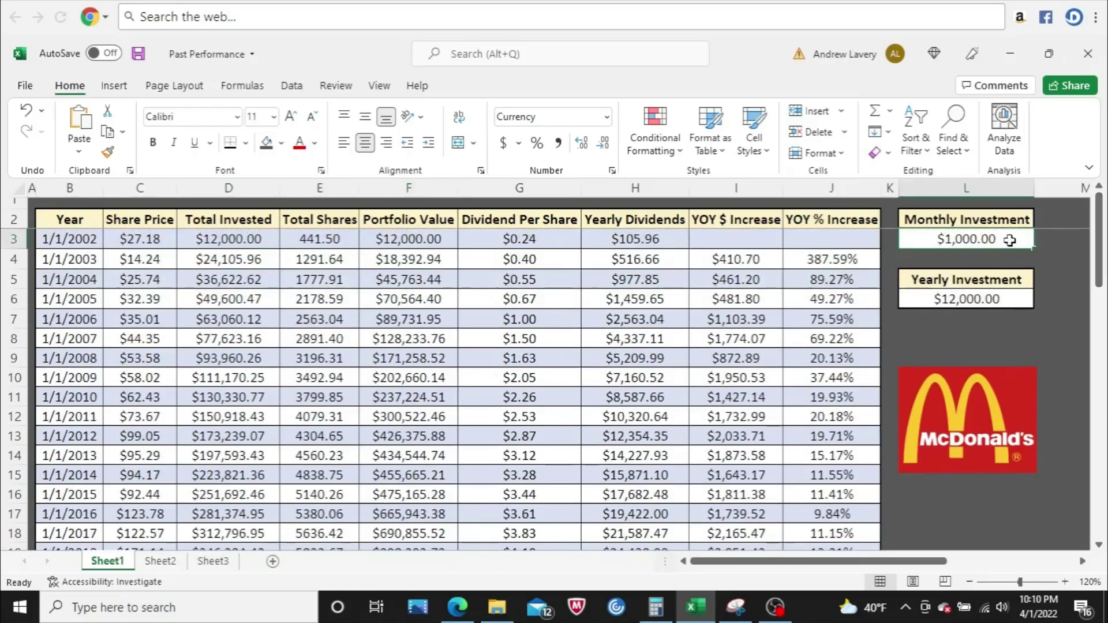
{"action": "type", "text": "1500"}
{"action": "key", "text": "Return"}
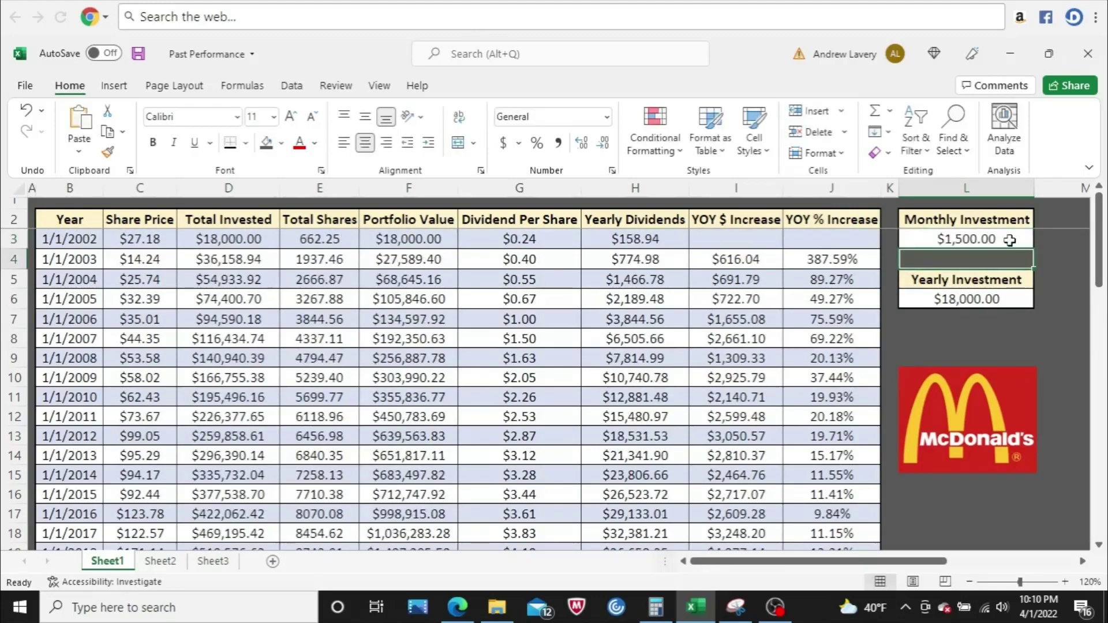
{"action": "left_click_drag", "start_coordinate": [1102, 252], "coordinate": [1102, 307]}
{"action": "left_click", "coordinate": [398, 454]}
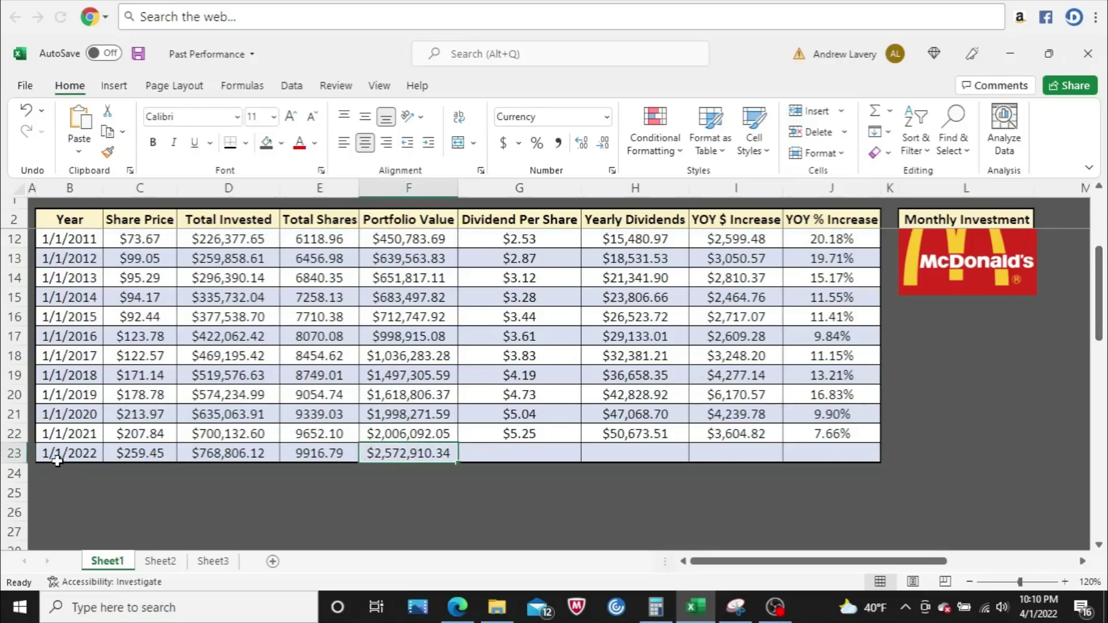
{"action": "left_click", "coordinate": [657, 437]}
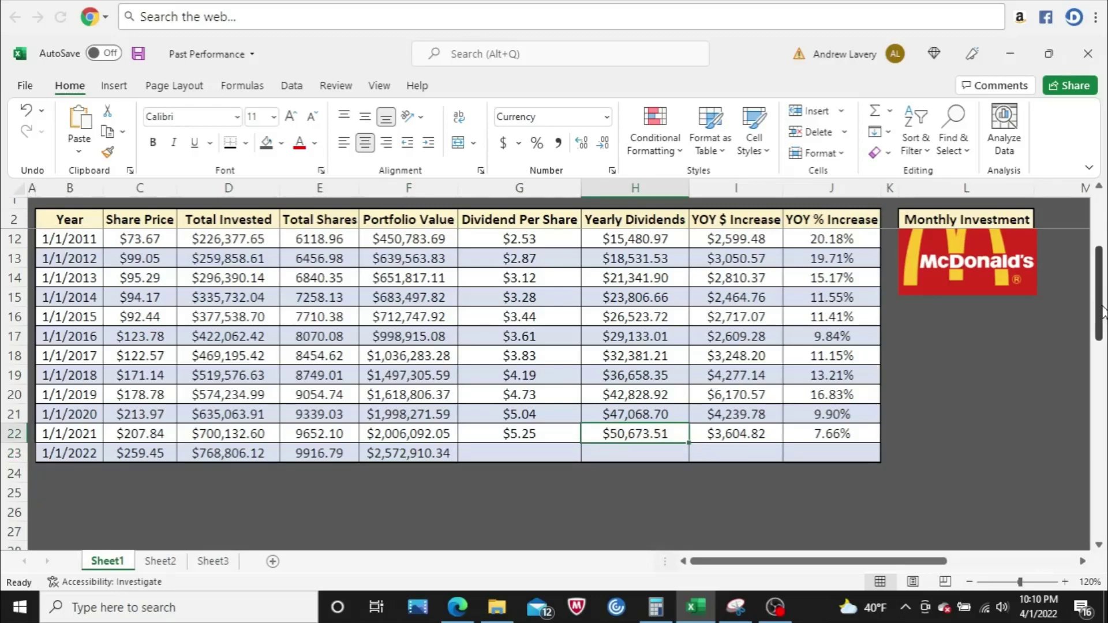
{"action": "left_click_drag", "start_coordinate": [1099, 311], "coordinate": [1103, 251]}
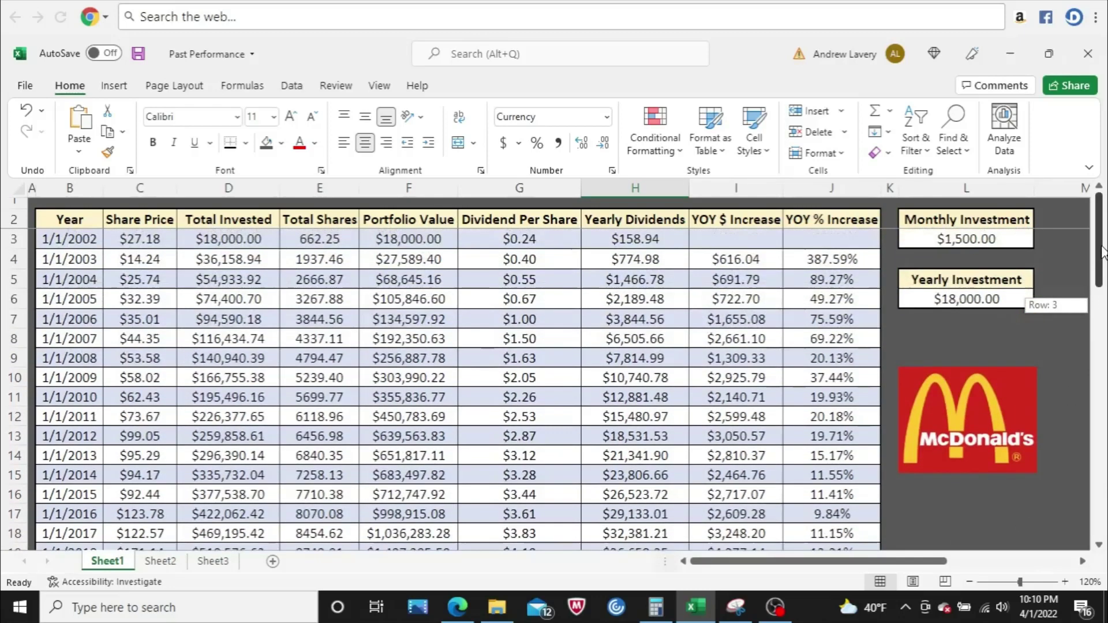
Set the monthly investment to $2,000 and review 2021 dividends, 2022 portfolio and total invested.
{"action": "left_click", "coordinate": [1012, 241]}
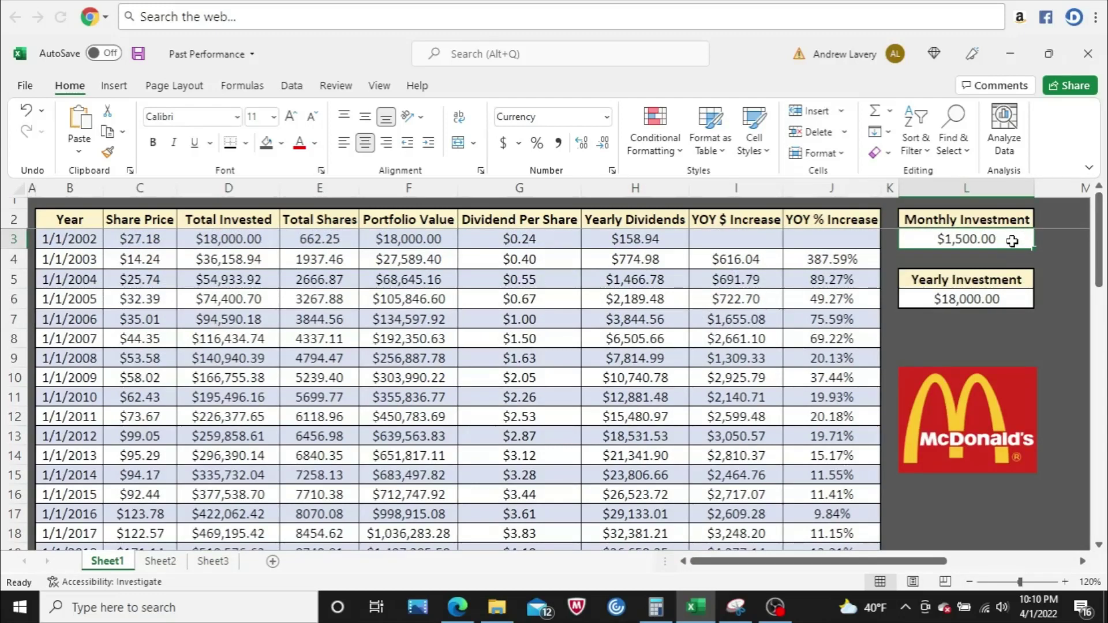
{"action": "type", "text": "2000"}
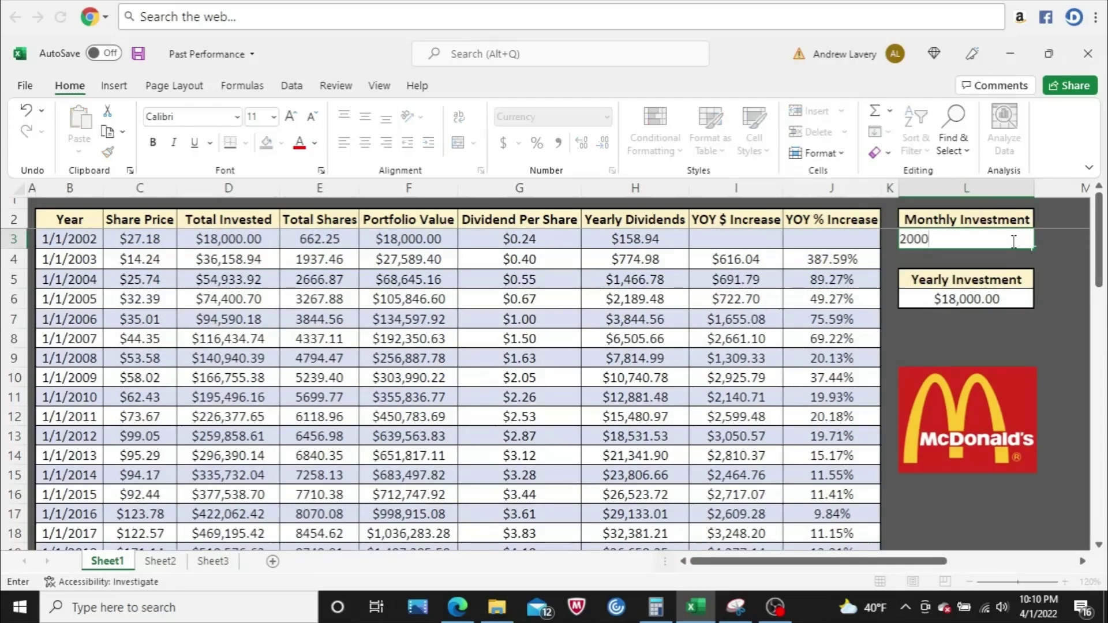
{"action": "key", "text": "Return"}
{"action": "left_click_drag", "start_coordinate": [1099, 231], "coordinate": [1102, 284]}
{"action": "left_click", "coordinate": [588, 455]}
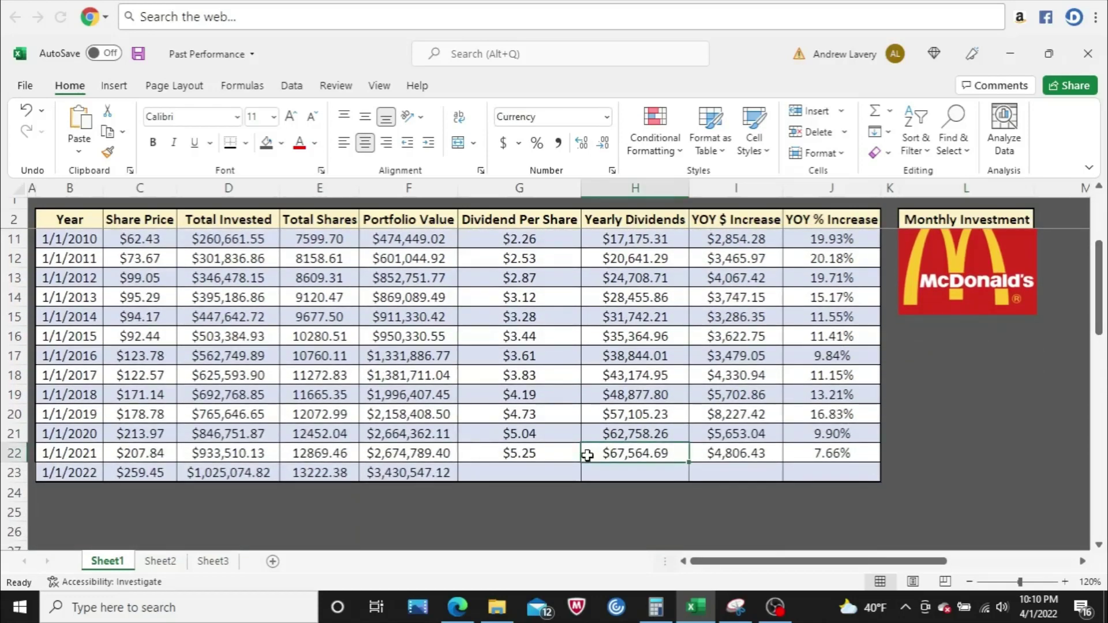
{"action": "left_click", "coordinate": [415, 475]}
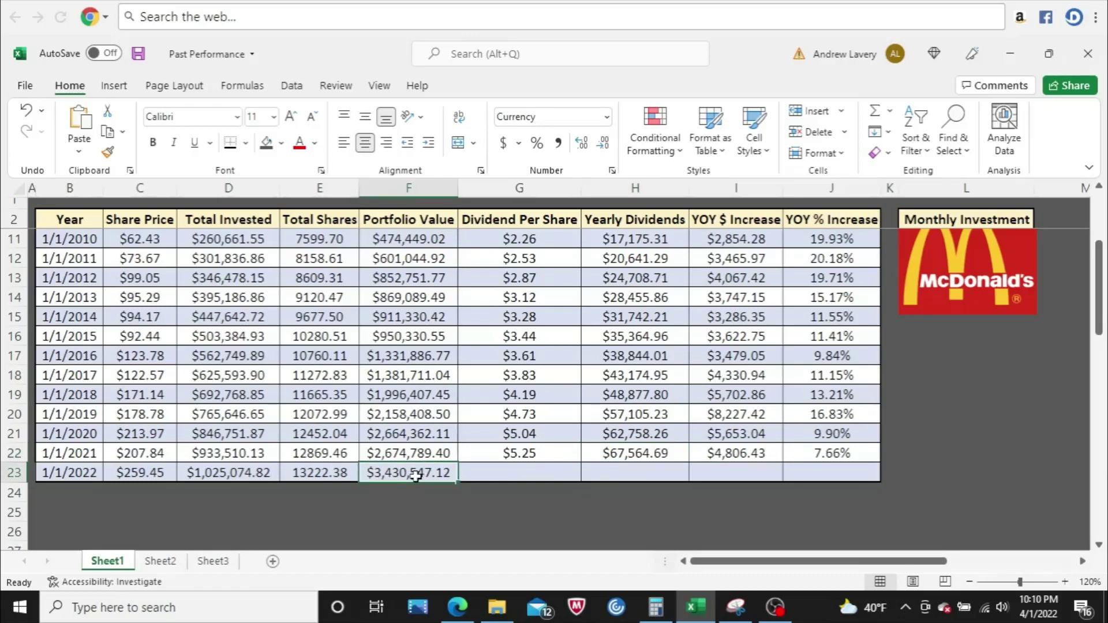
{"action": "left_click", "coordinate": [232, 475]}
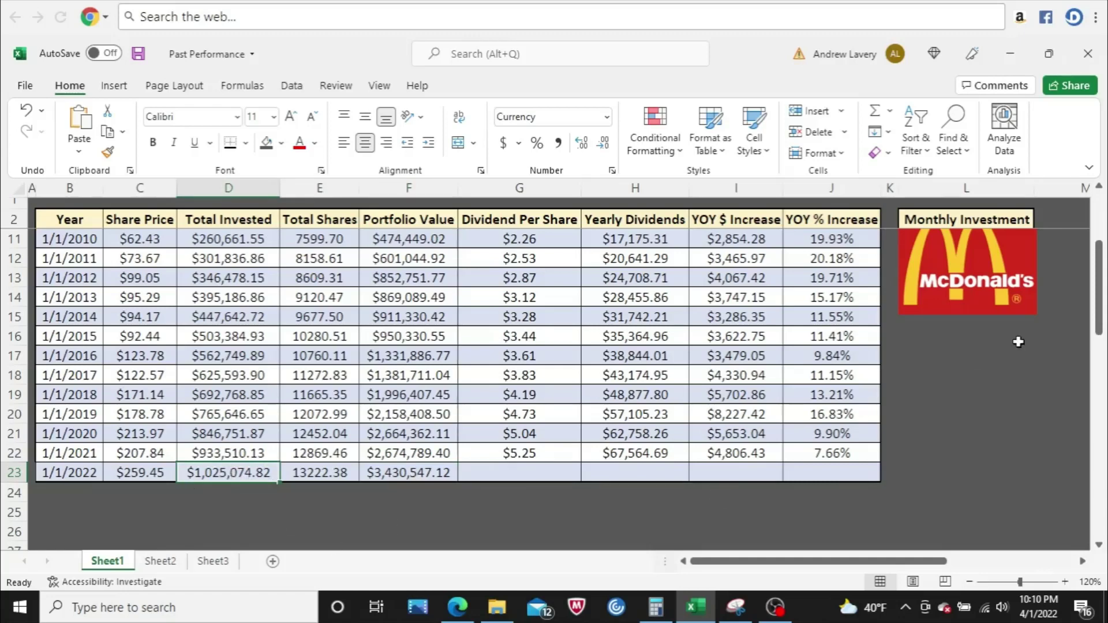
{"action": "left_click_drag", "start_coordinate": [1101, 310], "coordinate": [1101, 219]}
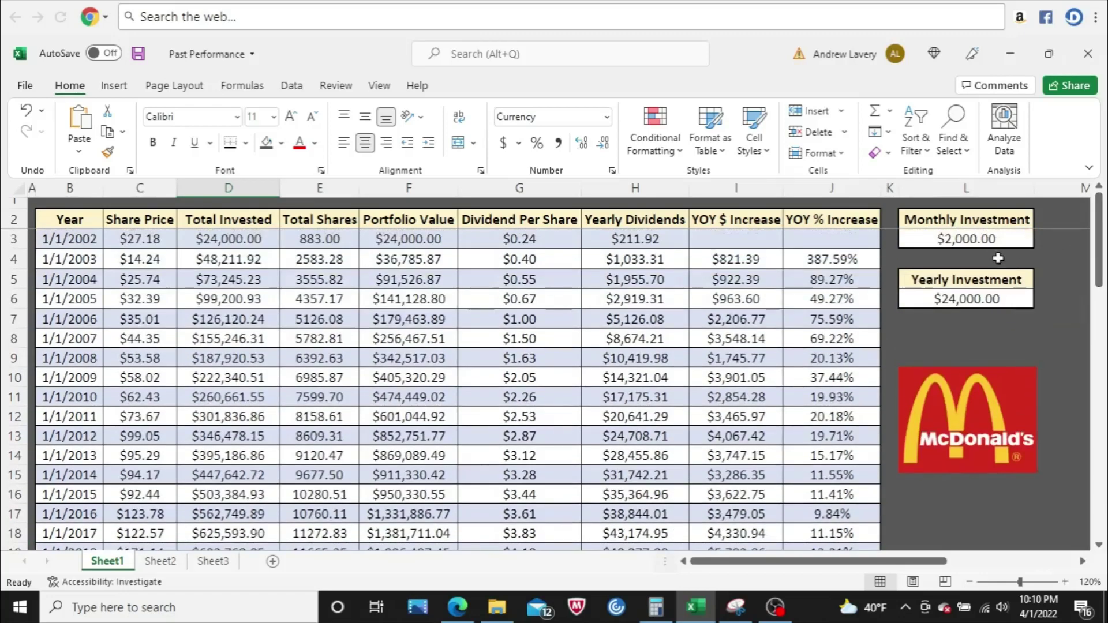
Change it to $2,500 and check the $84,455.86 dividends and $4,288,183.90 portfolio.
{"action": "left_click", "coordinate": [997, 240]}
{"action": "type", "text": "2000"}
{"action": "key", "text": "BackSpace"}
{"action": "key", "text": "BackSpace"}
{"action": "key", "text": "BackSpace"}
{"action": "type", "text": "500"}
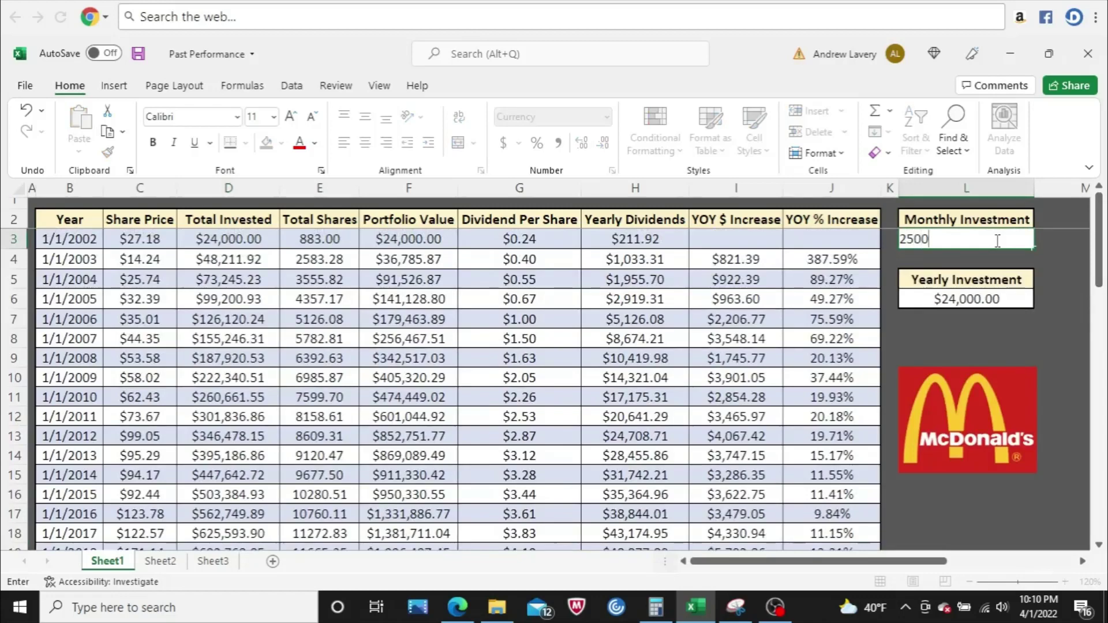
{"action": "key", "text": "Return"}
{"action": "left_click_drag", "start_coordinate": [1099, 239], "coordinate": [1099, 290]}
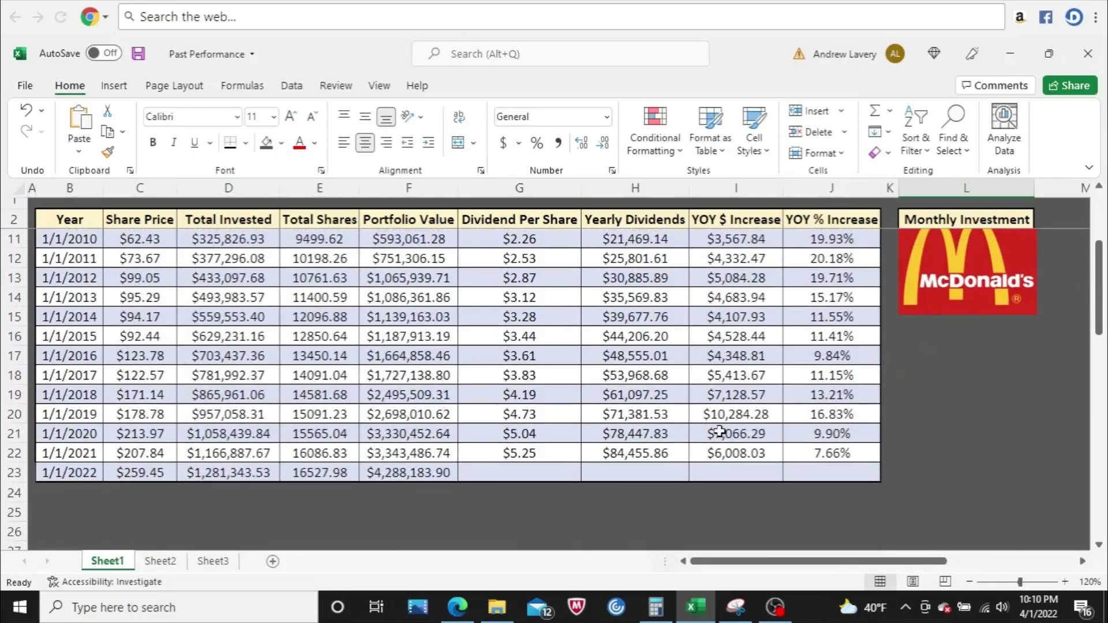
{"action": "left_click", "coordinate": [618, 457]}
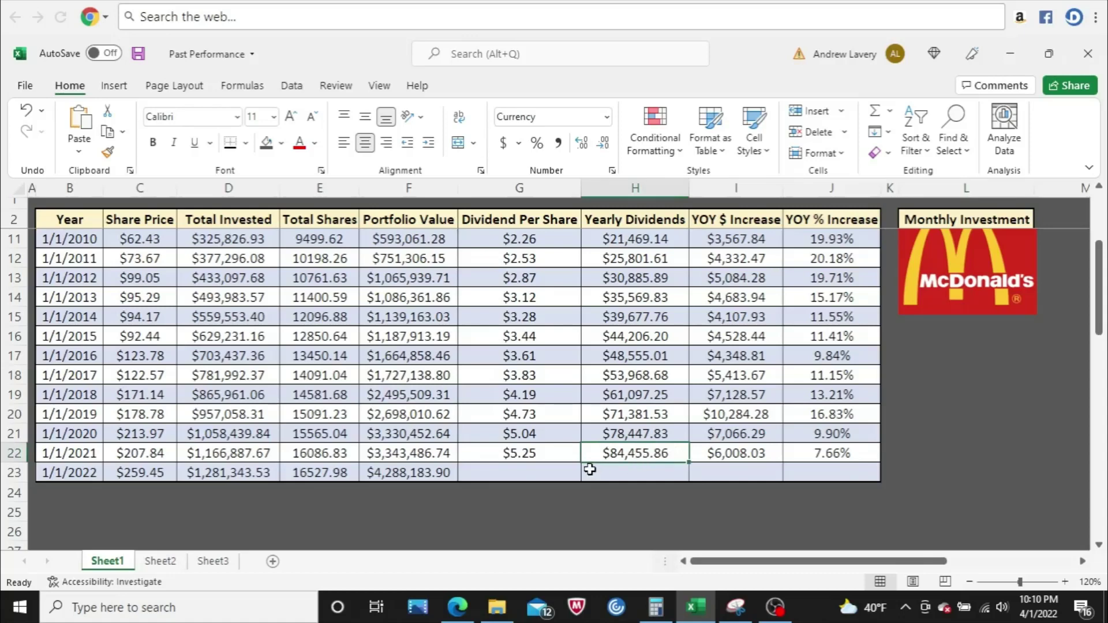
{"action": "left_click", "coordinate": [413, 475]}
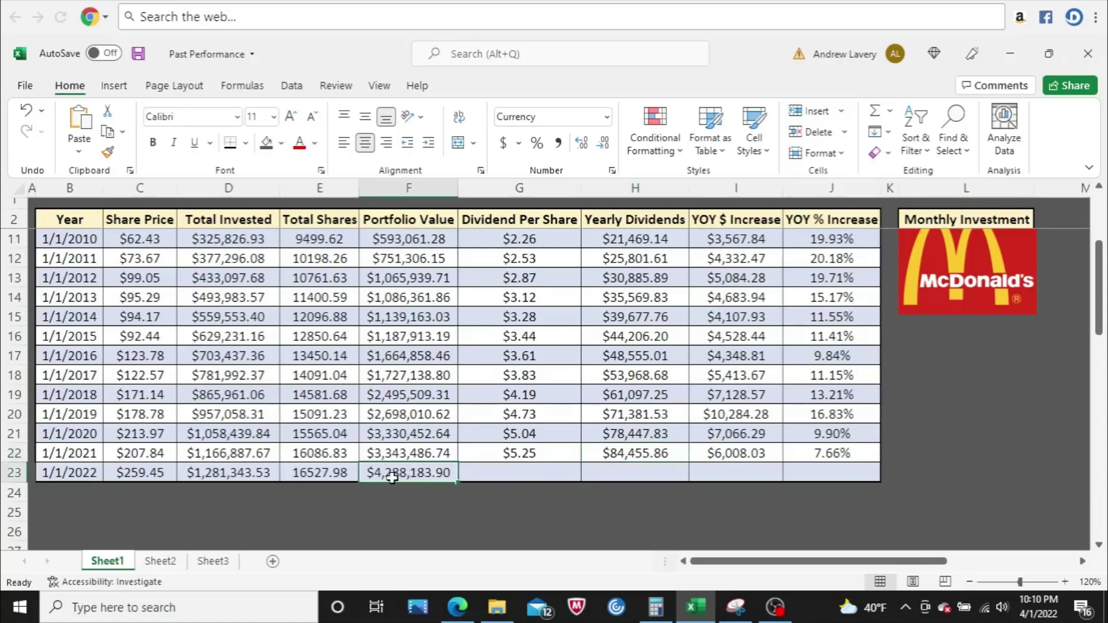
{"action": "left_click", "coordinate": [1101, 260]}
Set the monthly investment to $3,000 and check the 2022 portfolio and 2021 dividends.
{"action": "left_click_drag", "start_coordinate": [1101, 261], "coordinate": [1101, 199]}
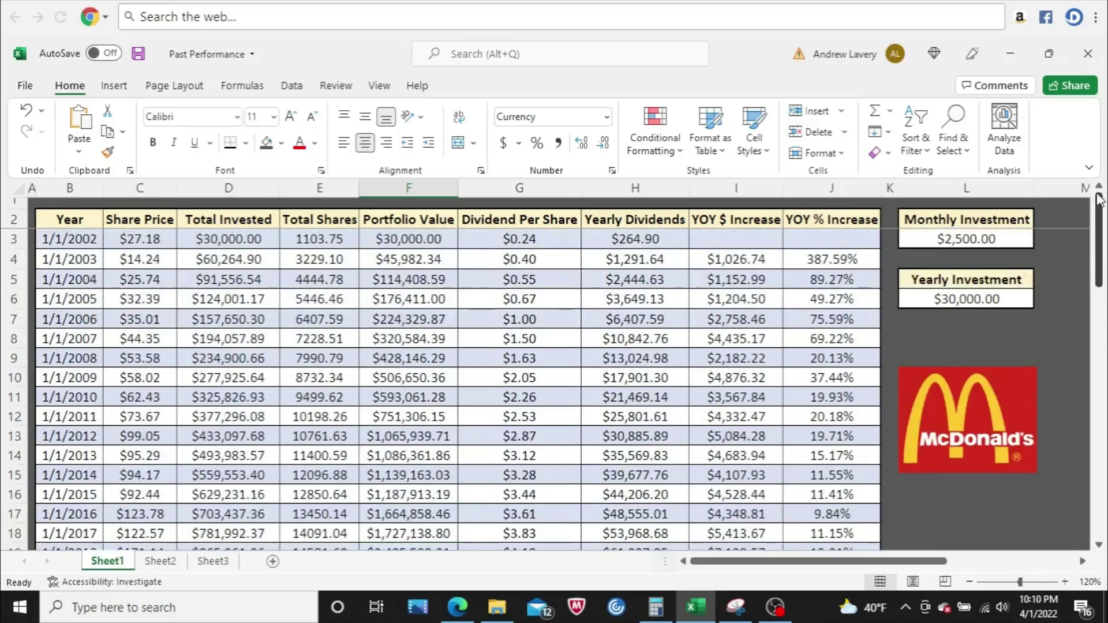
{"action": "left_click", "coordinate": [988, 238]}
{"action": "type", "text": "3,000"}
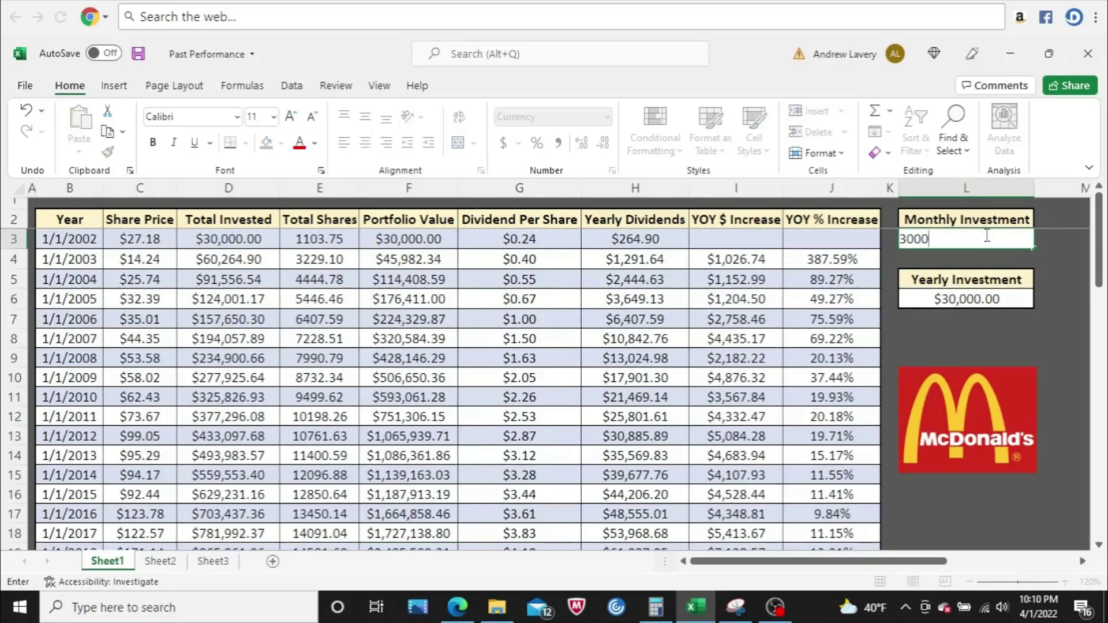
{"action": "key", "text": "Return"}
{"action": "left_click_drag", "start_coordinate": [1100, 247], "coordinate": [1102, 291]}
{"action": "left_click", "coordinate": [420, 492]}
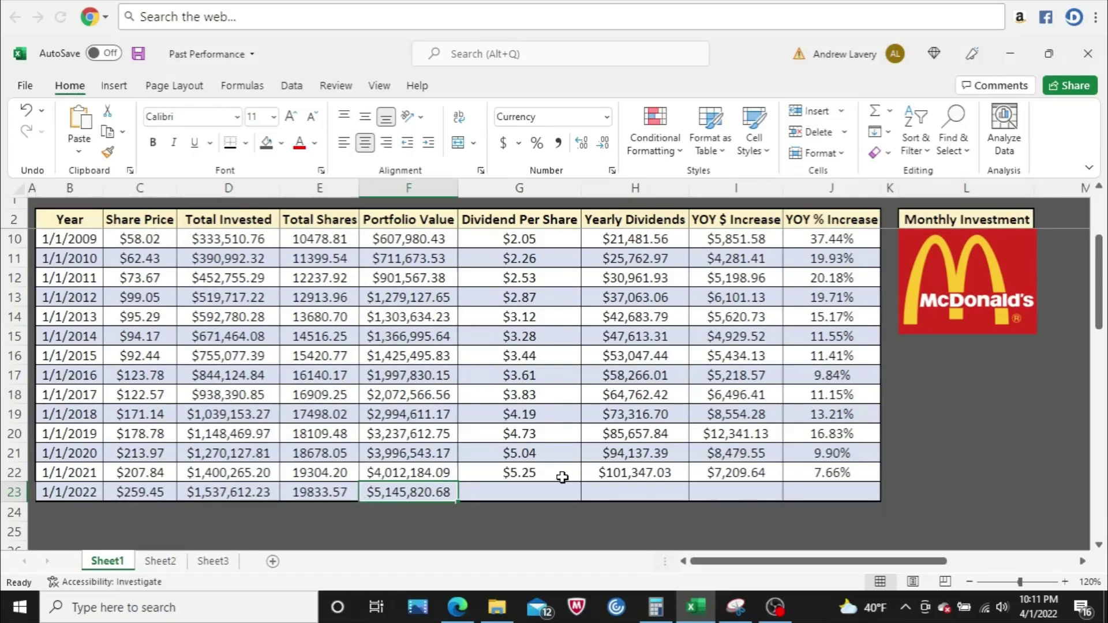
{"action": "left_click", "coordinate": [605, 474]}
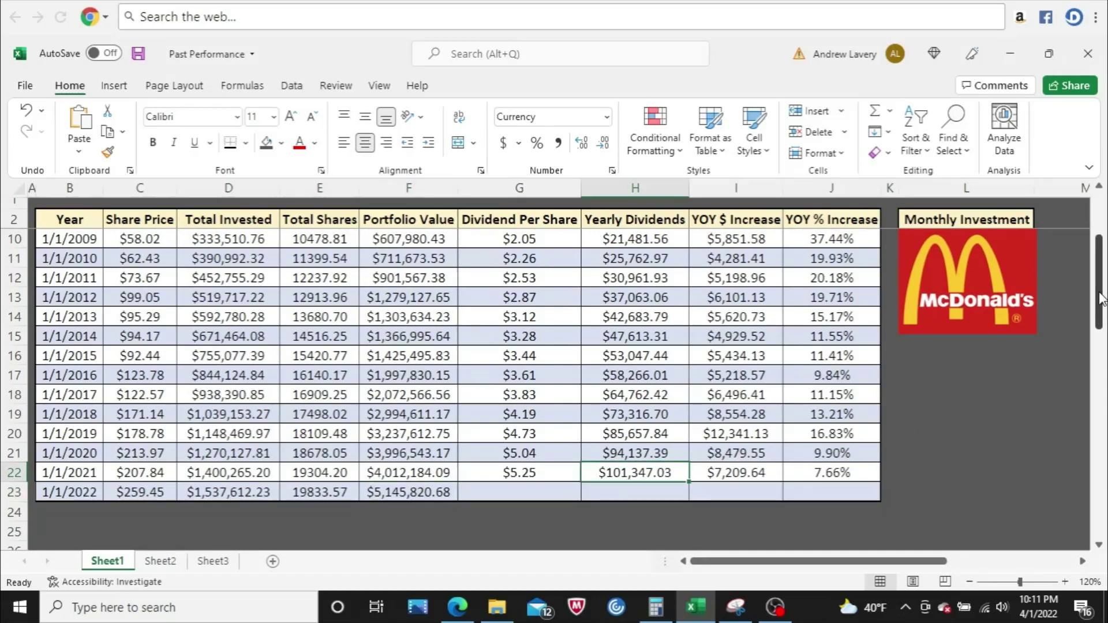
{"action": "left_click_drag", "start_coordinate": [1099, 298], "coordinate": [1100, 257]}
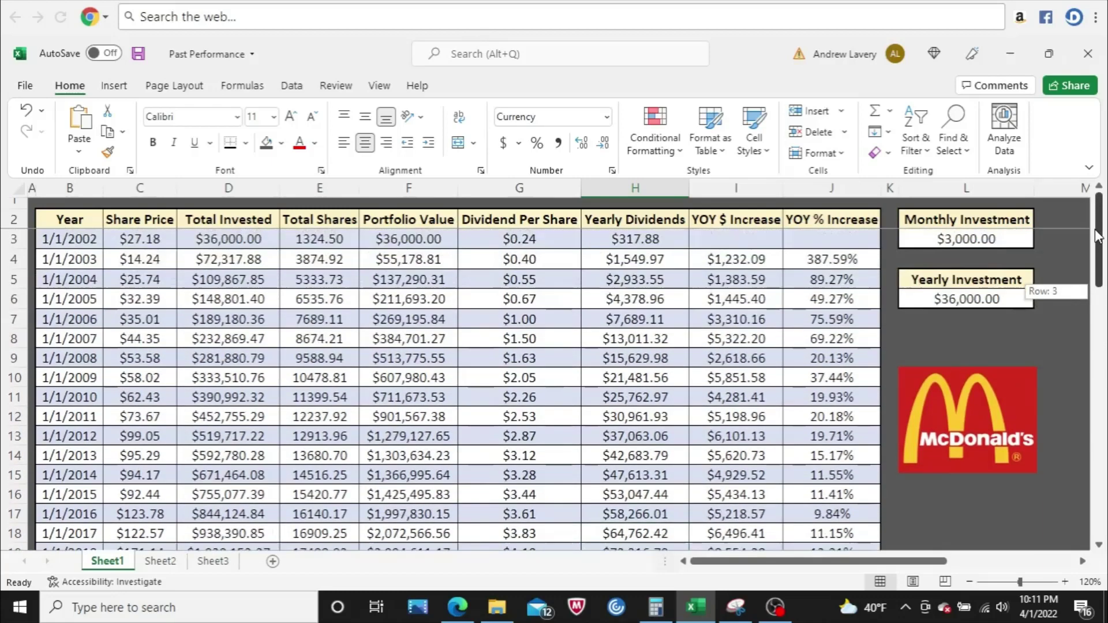
Raise it to $3,500 and review $118,238.20 dividends, the $6,003,457.46 portfolio and total shares.
{"action": "left_click", "coordinate": [1001, 238]}
{"action": "type", "text": "3500"}
{"action": "key", "text": "Return"}
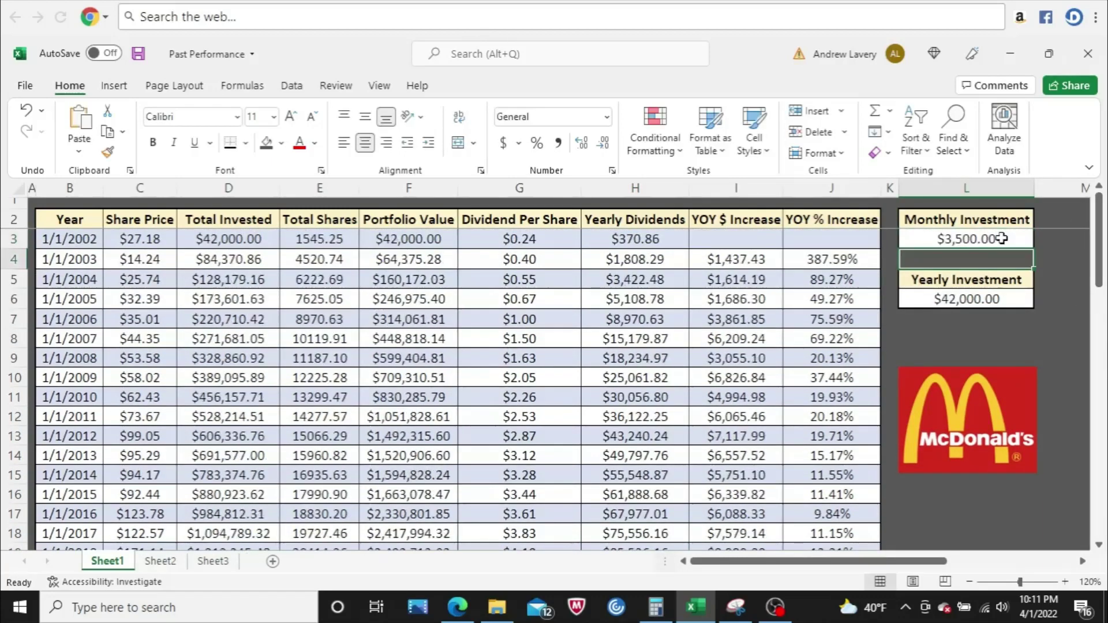
{"action": "left_click_drag", "start_coordinate": [1100, 254], "coordinate": [1102, 298]}
{"action": "left_click", "coordinate": [657, 478]}
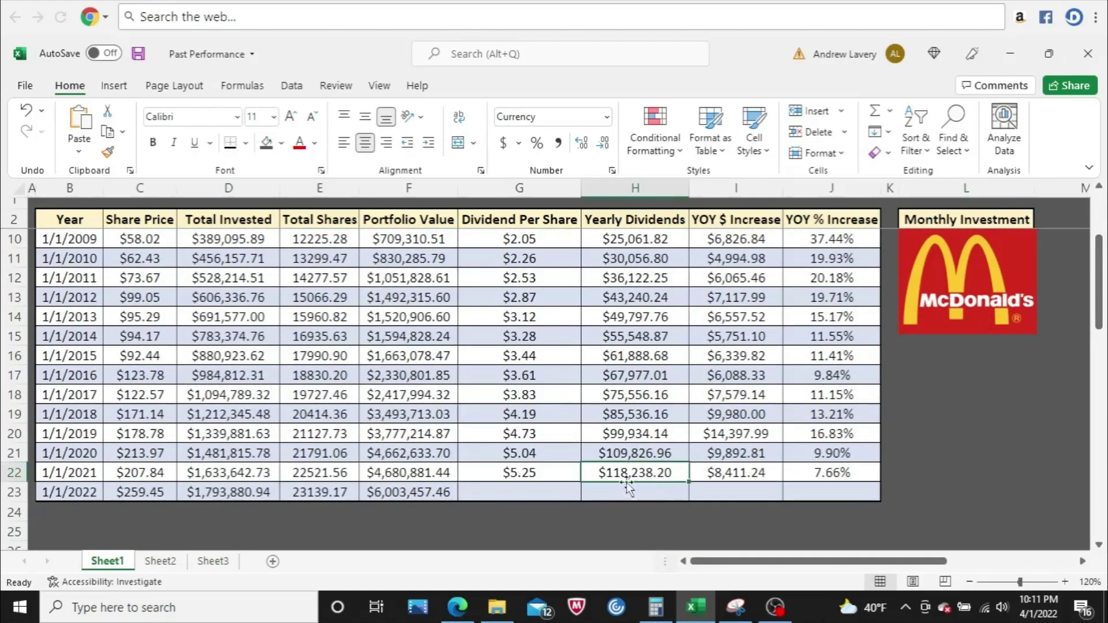
{"action": "left_click", "coordinate": [368, 498]}
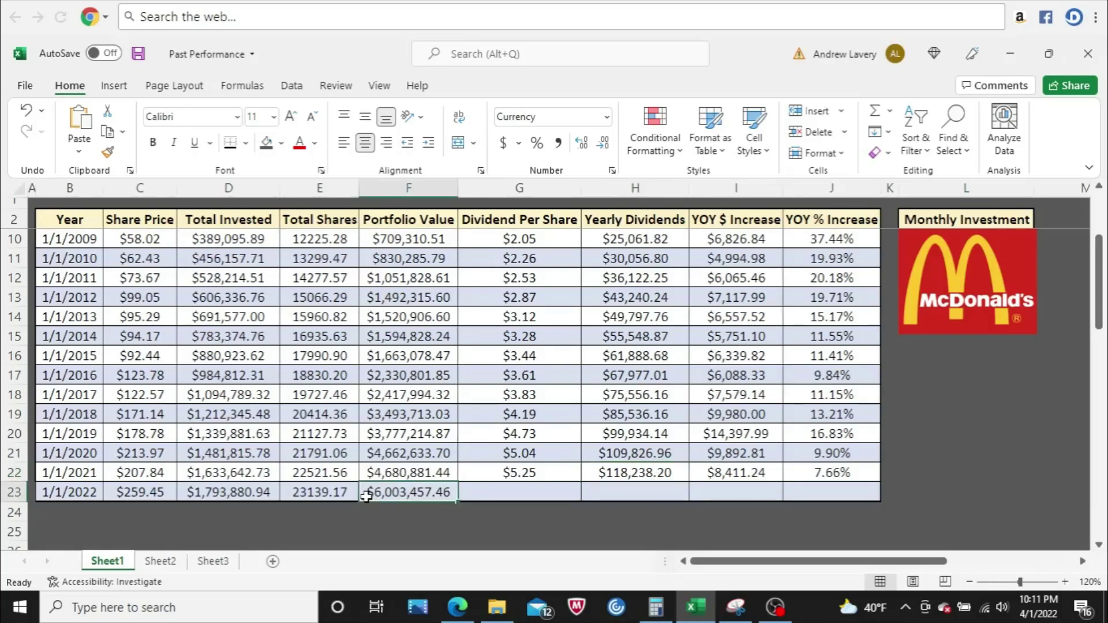
{"action": "left_click", "coordinate": [310, 497]}
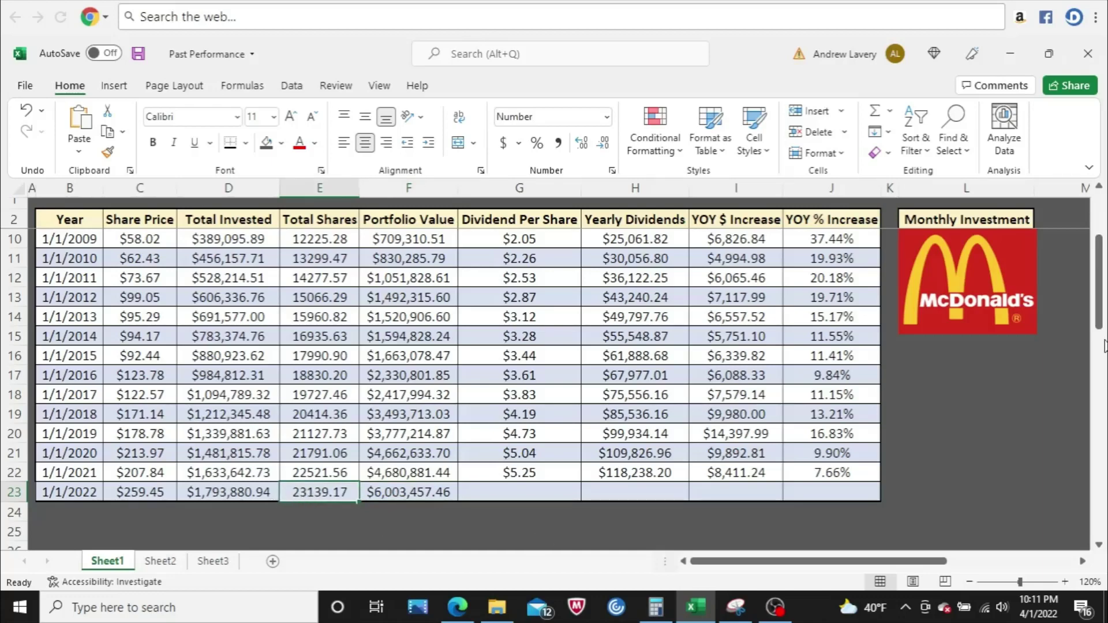
{"action": "left_click_drag", "start_coordinate": [1099, 322], "coordinate": [1099, 279]}
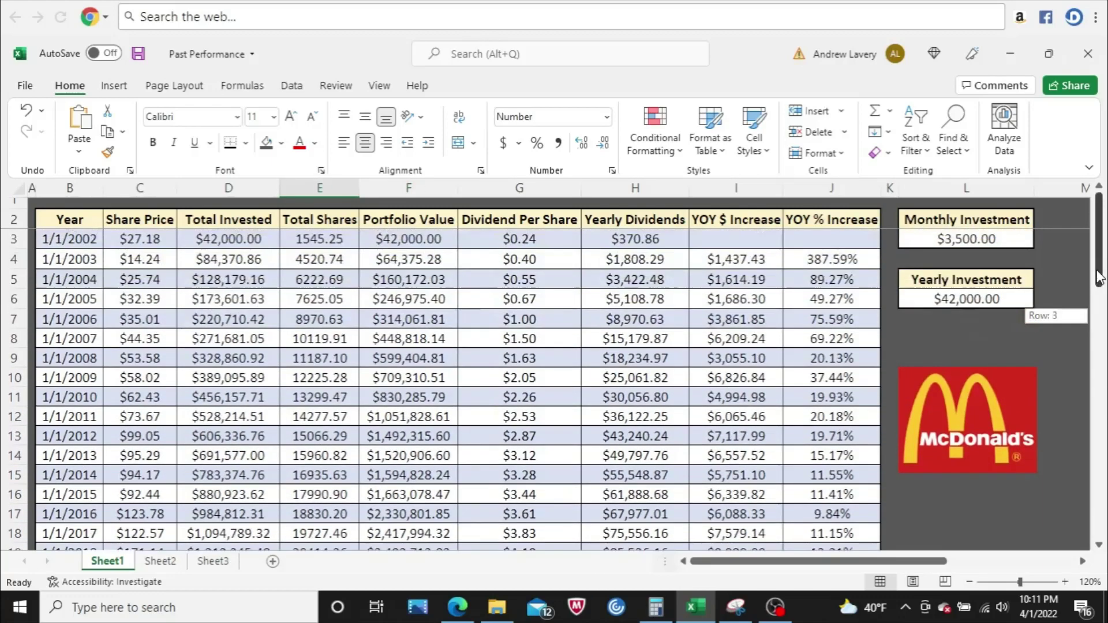
Enter $4,000 monthly and review 2021 dividends plus the 2022 portfolio, amount invested and shares.
{"action": "left_click", "coordinate": [989, 243]}
{"action": "type", "text": "4,000"}
{"action": "key", "text": "Return"}
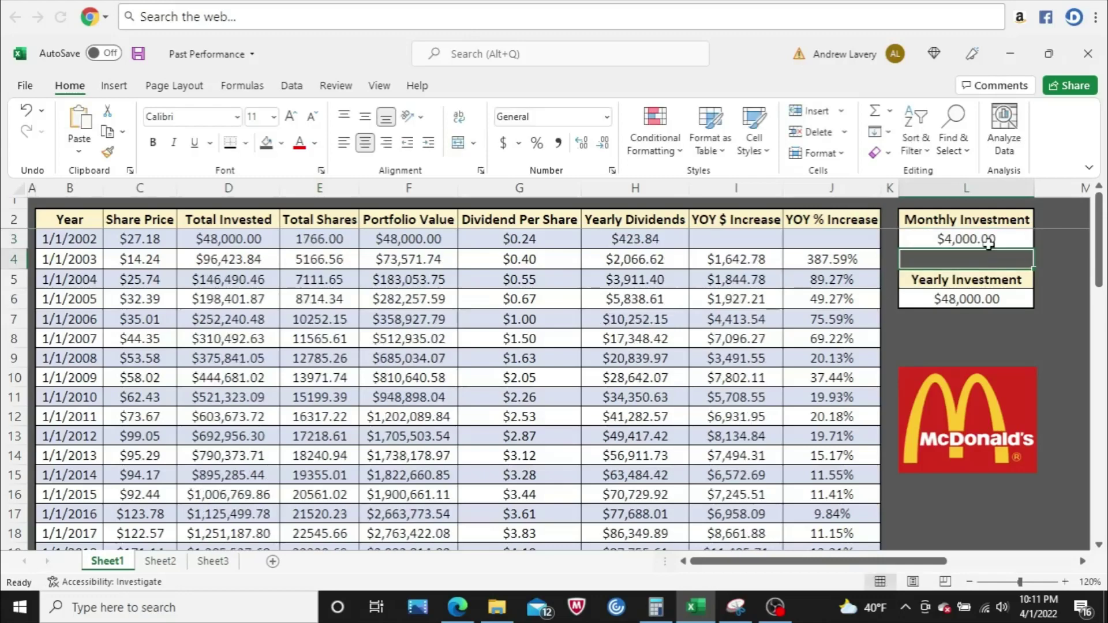
{"action": "left_click_drag", "start_coordinate": [1093, 247], "coordinate": [1095, 303]}
{"action": "left_click", "coordinate": [663, 430]}
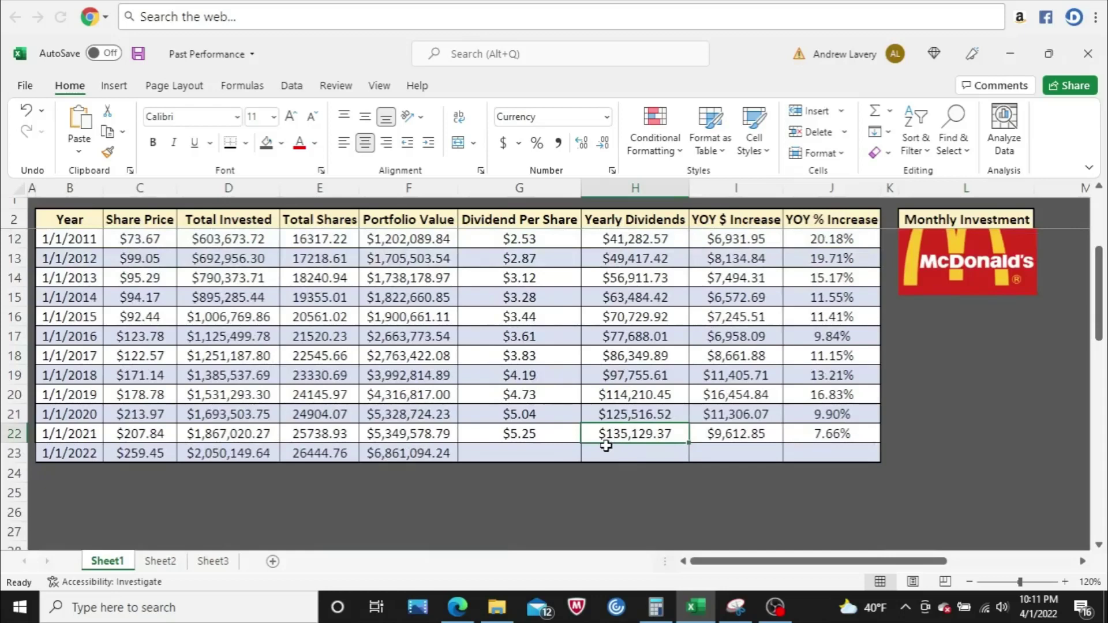
{"action": "left_click", "coordinate": [366, 456]}
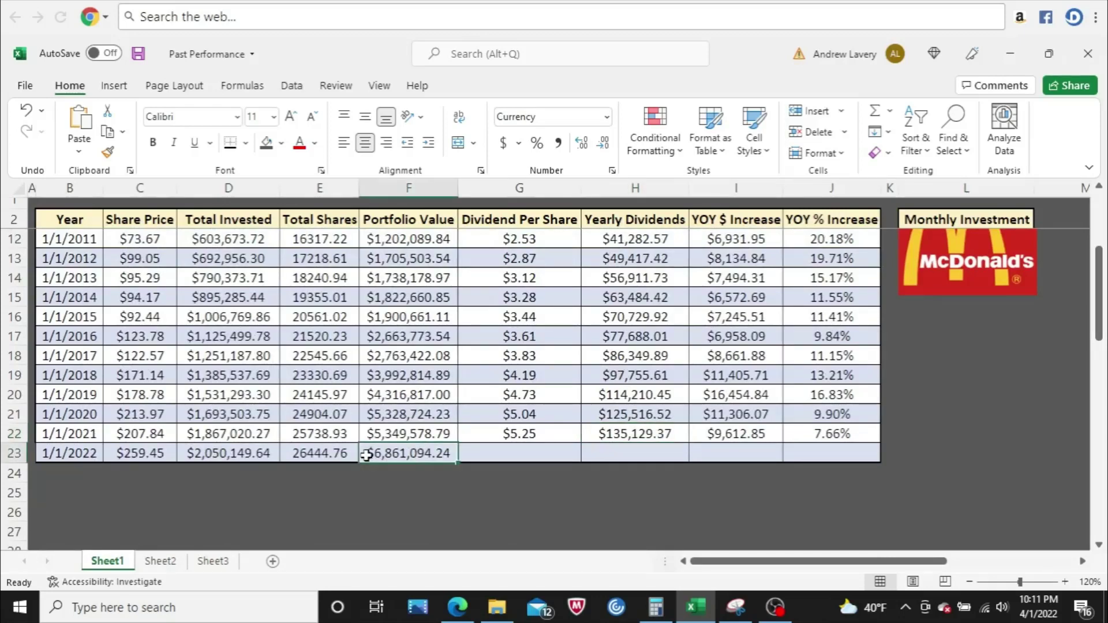
{"action": "left_click", "coordinate": [222, 454]}
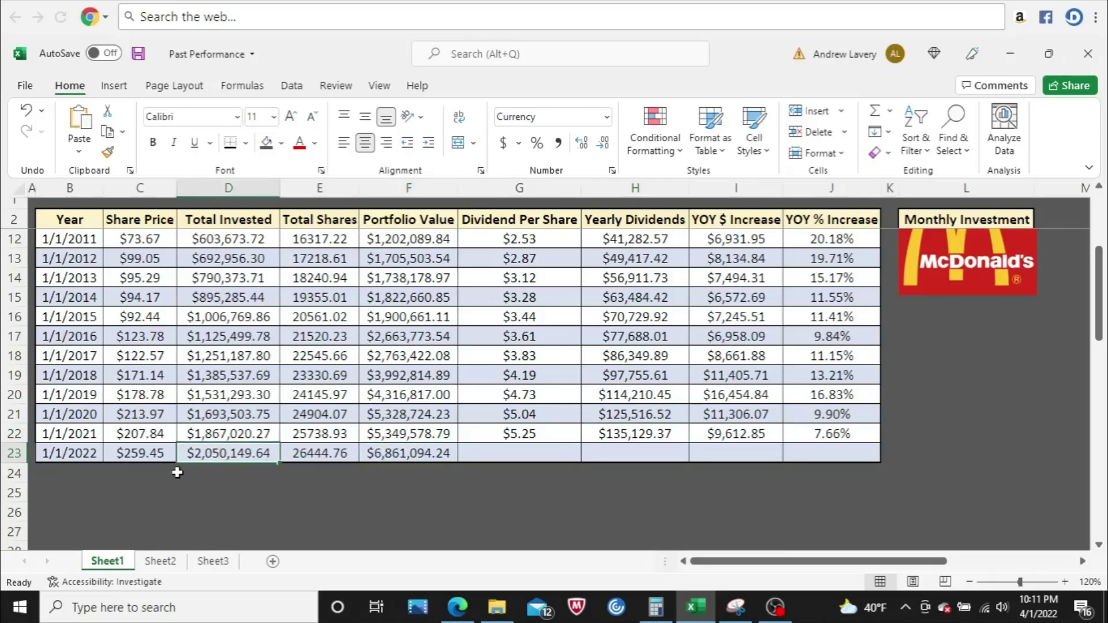
{"action": "left_click", "coordinate": [287, 456]}
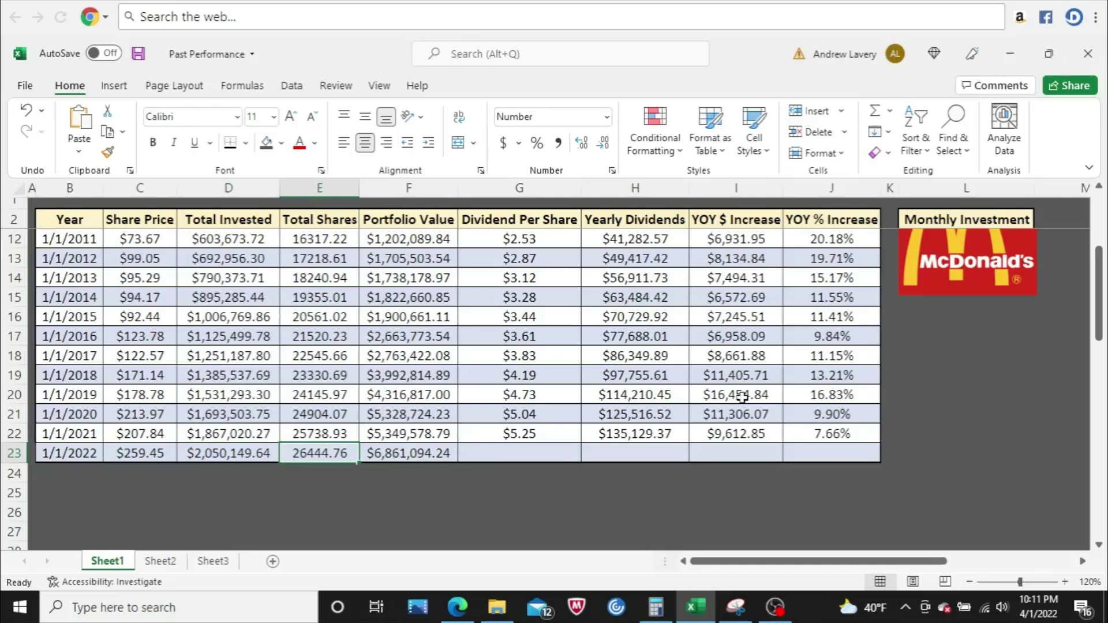
{"action": "left_click_drag", "start_coordinate": [1099, 291], "coordinate": [1099, 217]}
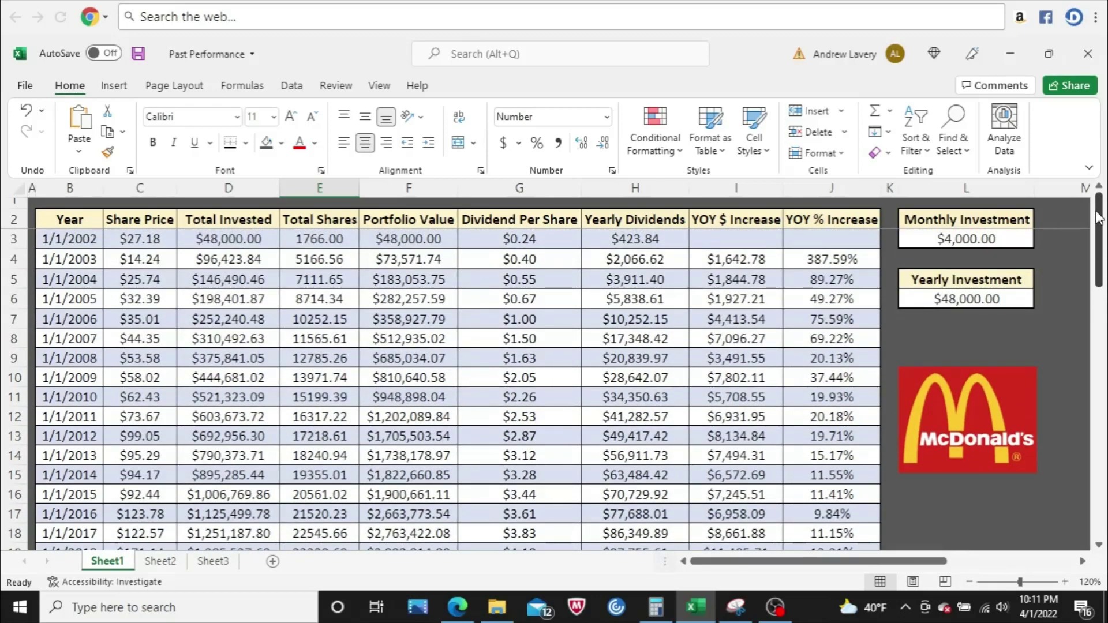